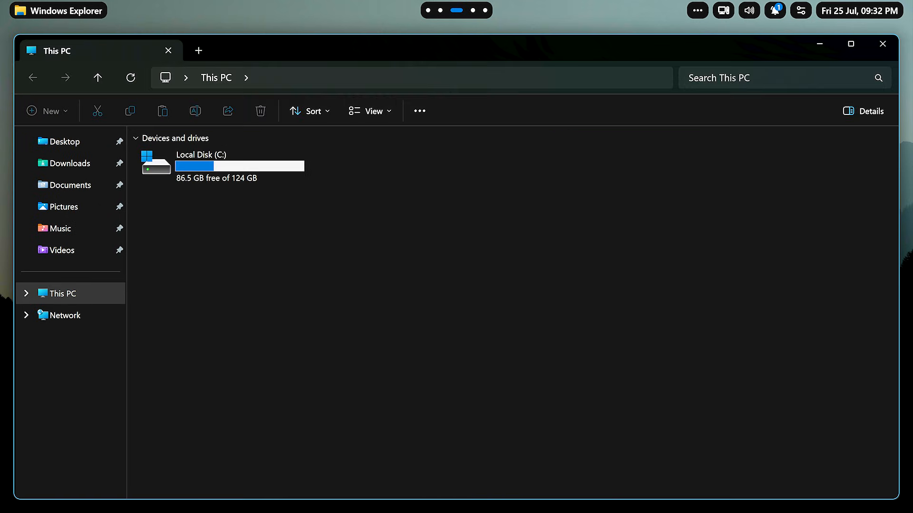
- Open a second File Explorer window so that it tiles beside the existing one
{"action": "key", "text": "super+e"}
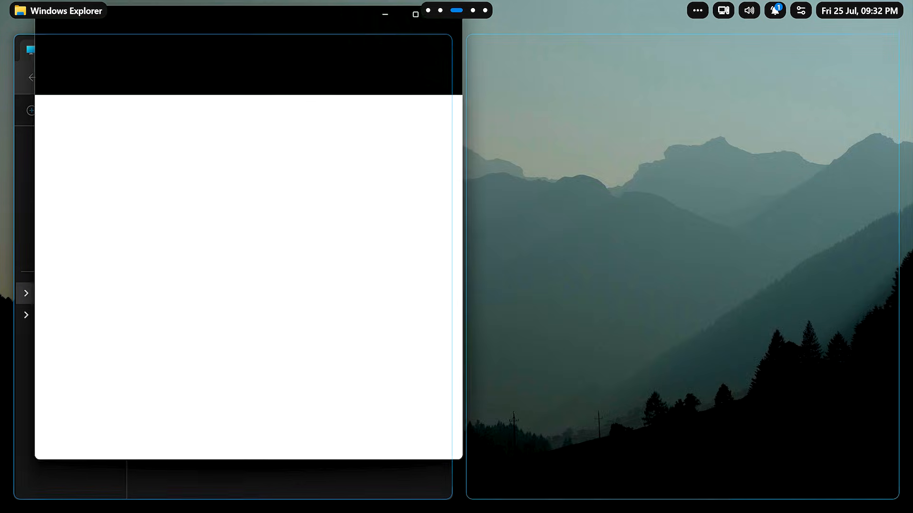
{"action": "key", "text": "super+2"}
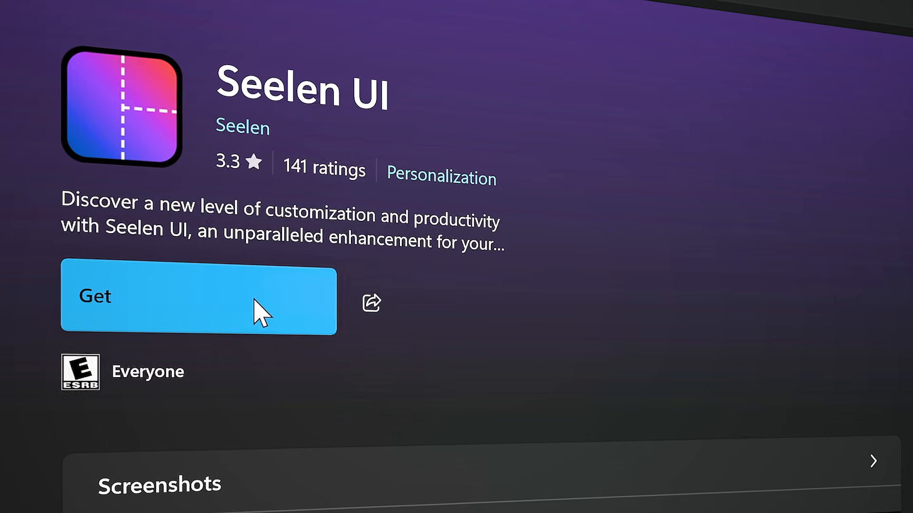
- Get Seelen UI from its store page and quit the running app through its Extras settings
{"action": "left_click", "coordinate": [254, 301]}
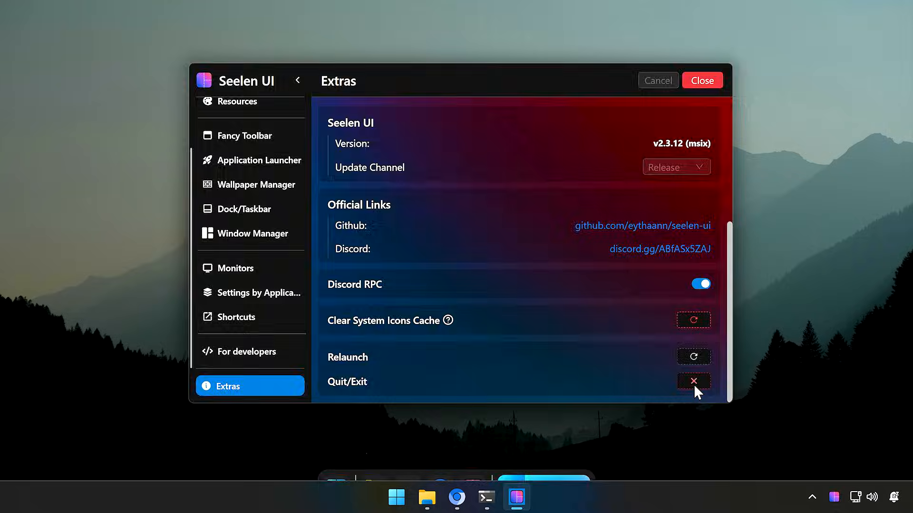
{"action": "left_click", "coordinate": [753, 442]}
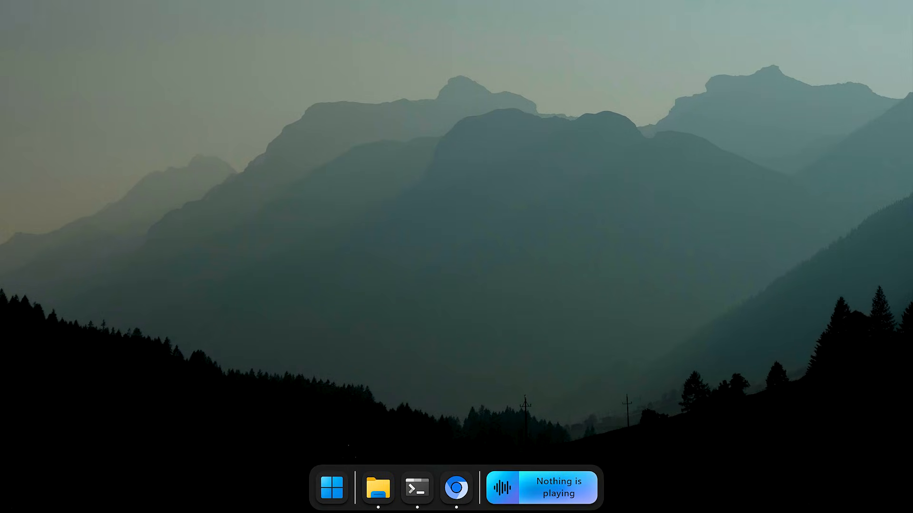
- Launch Spotify from the Start Menu Programs folder and play Moonlight Sonata 1st Movement, leaving the window minimized
{"action": "left_click", "coordinate": [378, 488]}
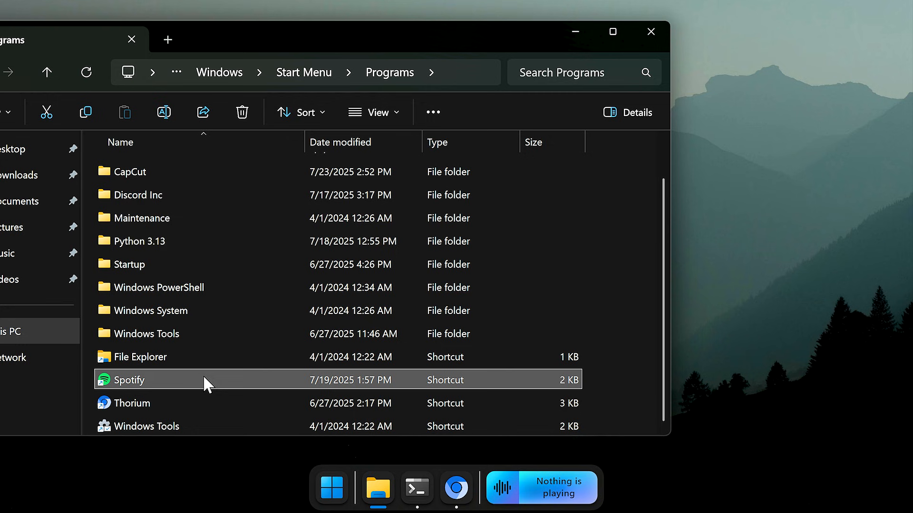
{"action": "double_click", "coordinate": [224, 392]}
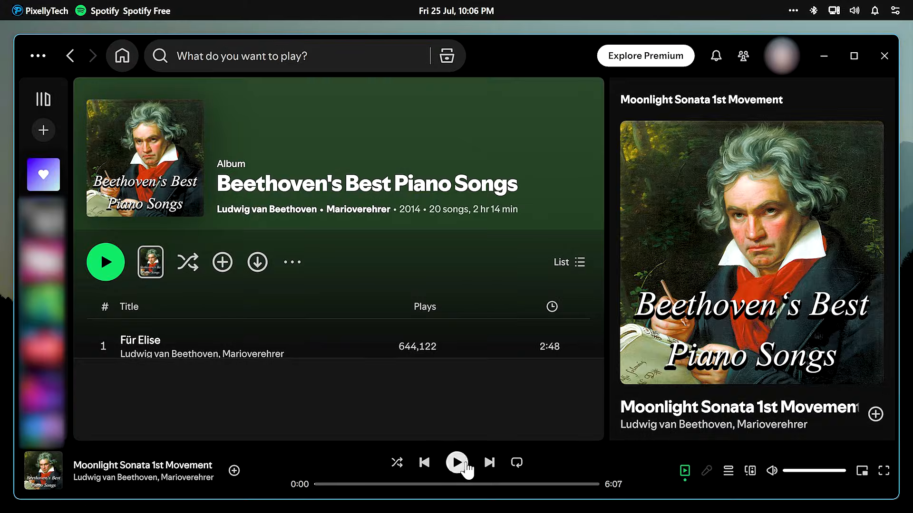
{"action": "left_click", "coordinate": [465, 465]}
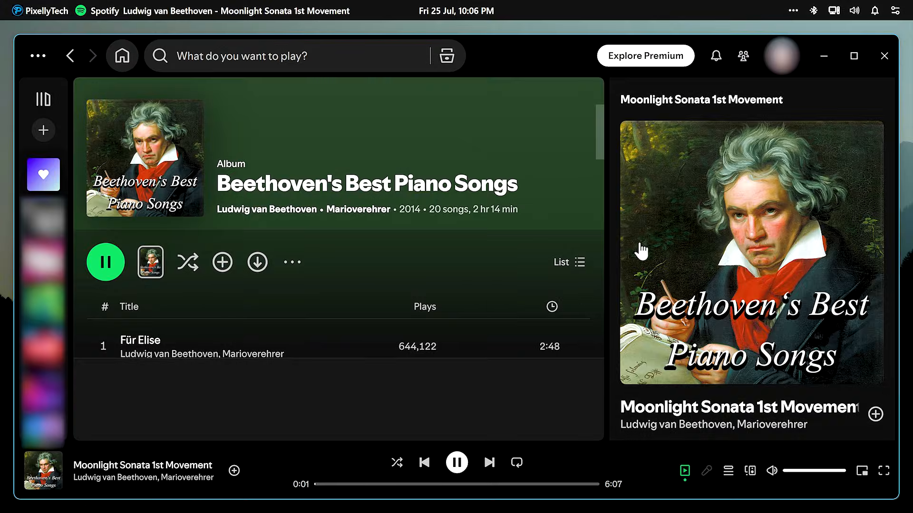
{"action": "left_click", "coordinate": [826, 57]}
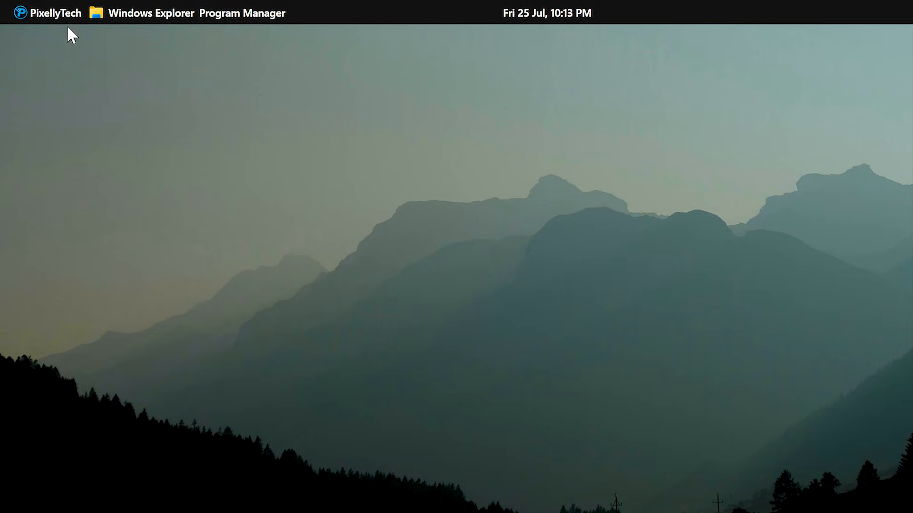
- Examine the toolbar's user menu, date, system tray, notifications and volume modules
{"action": "left_click", "coordinate": [50, 10]}
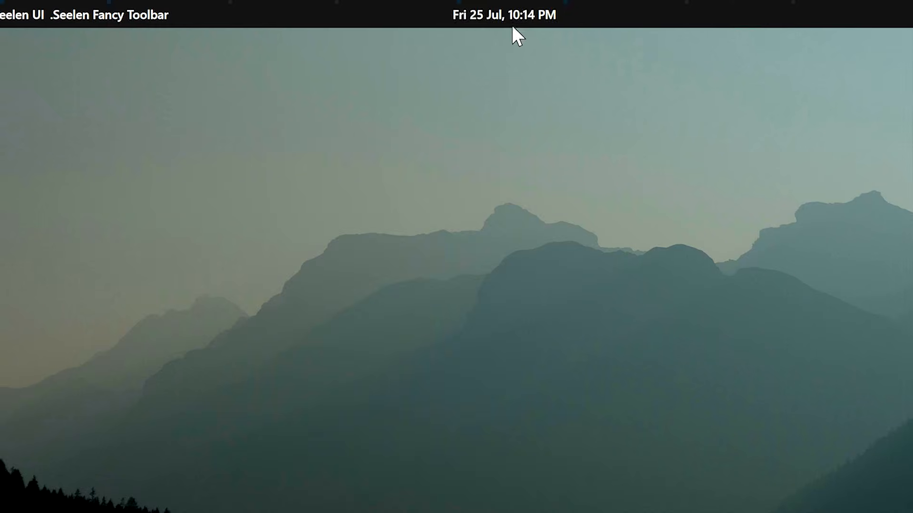
{"action": "left_click", "coordinate": [510, 14]}
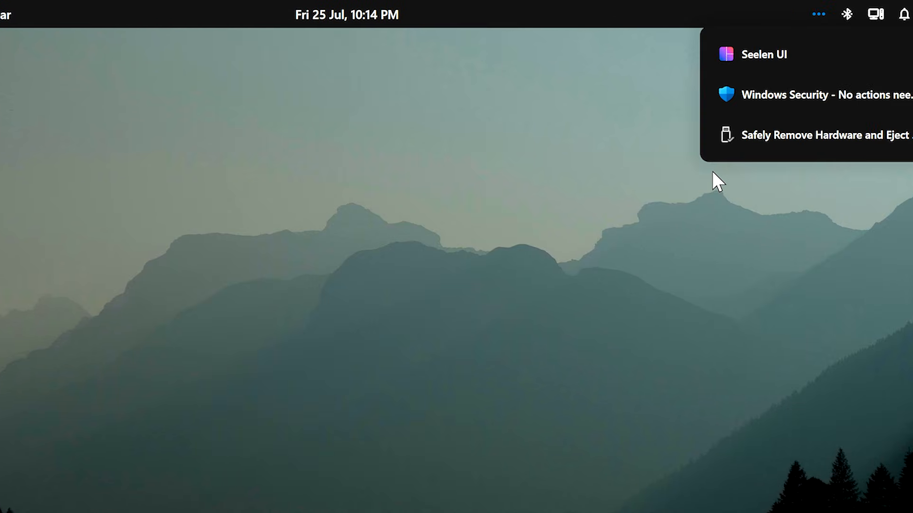
{"action": "left_click", "coordinate": [846, 14]}
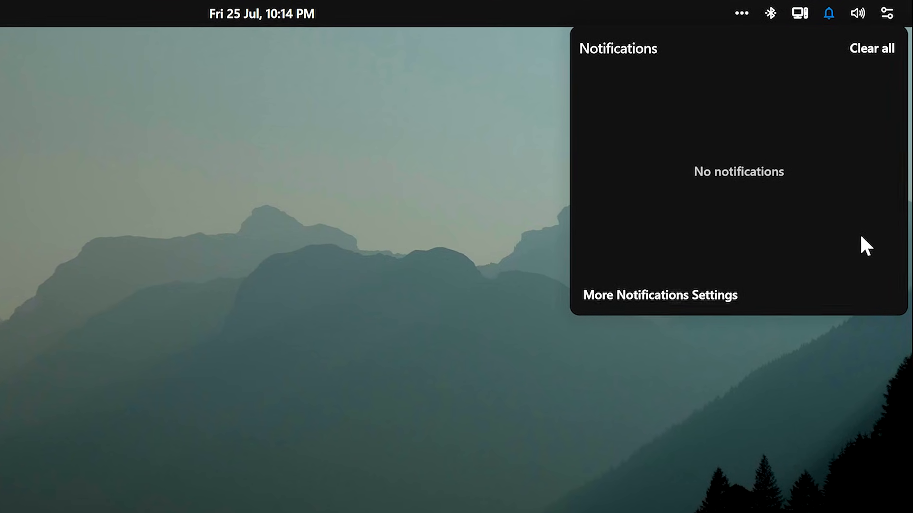
{"action": "left_click", "coordinate": [858, 14]}
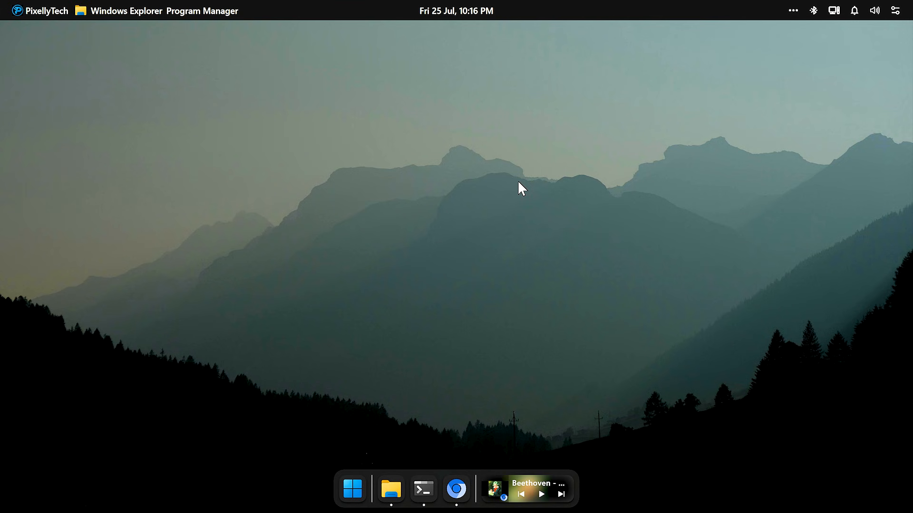
- Remove the window title, Bluetooth and user account modules from the toolbar
{"action": "right_click", "coordinate": [457, 14]}
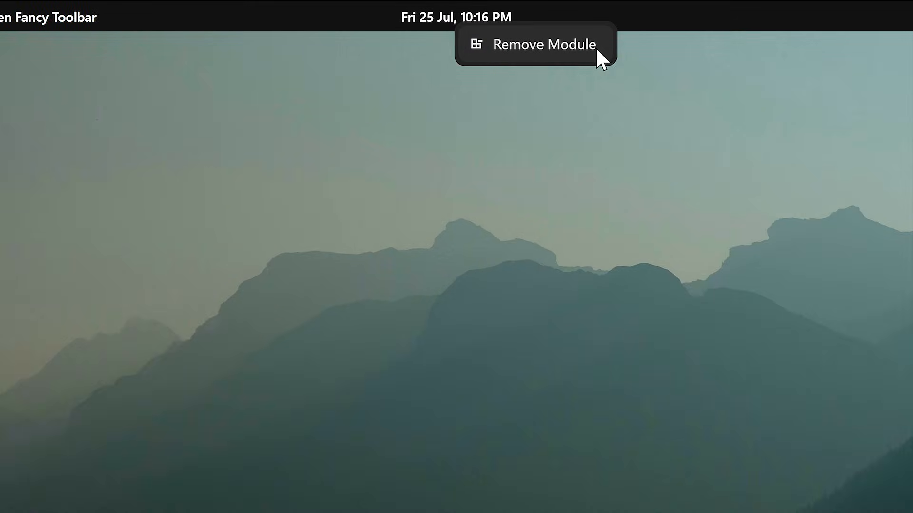
{"action": "left_click", "coordinate": [451, 94]}
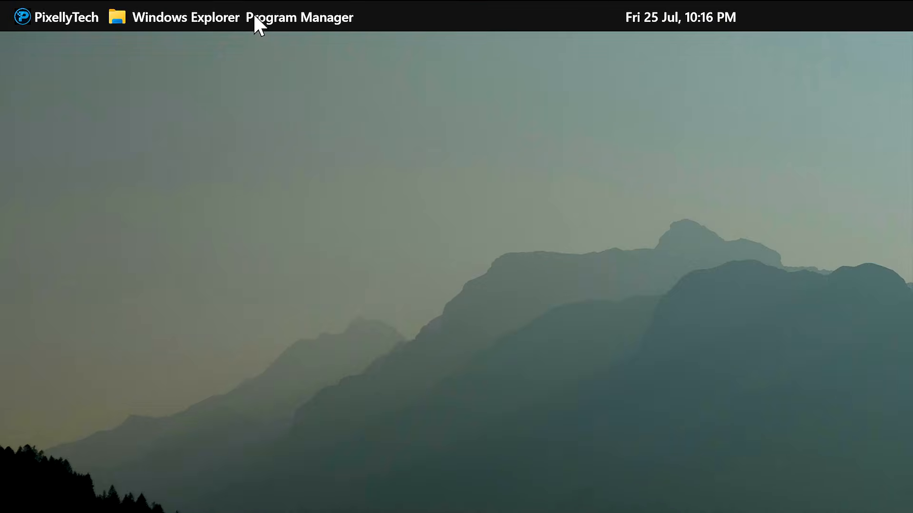
{"action": "right_click", "coordinate": [172, 14]}
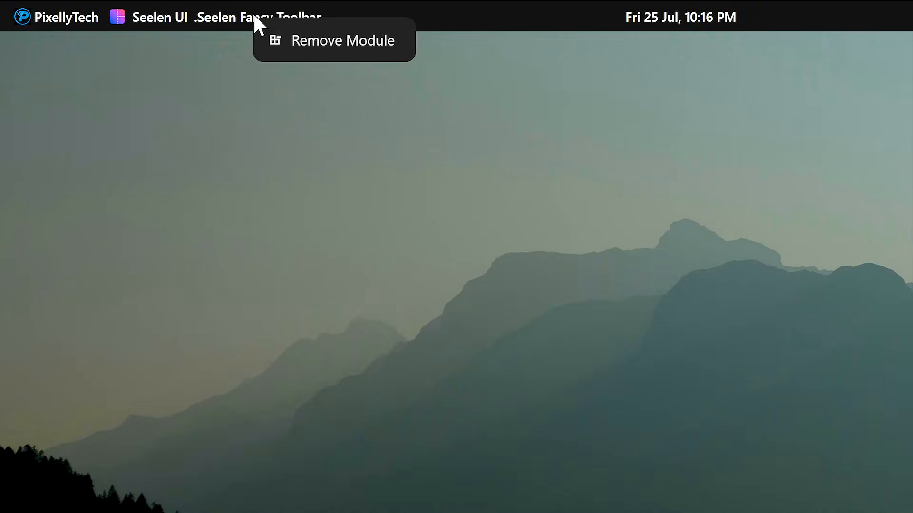
{"action": "left_click", "coordinate": [196, 20]}
{"action": "right_click", "coordinate": [766, 20]}
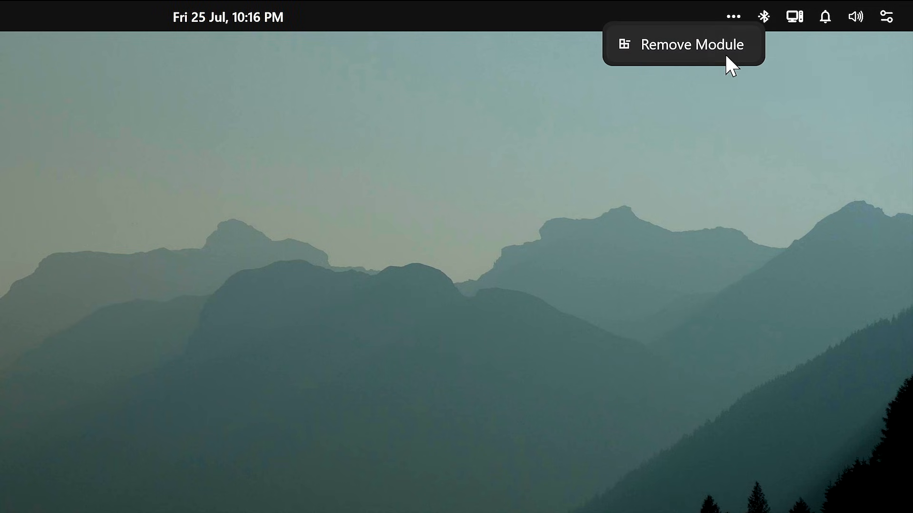
{"action": "left_click", "coordinate": [663, 53]}
{"action": "right_click", "coordinate": [79, 20]}
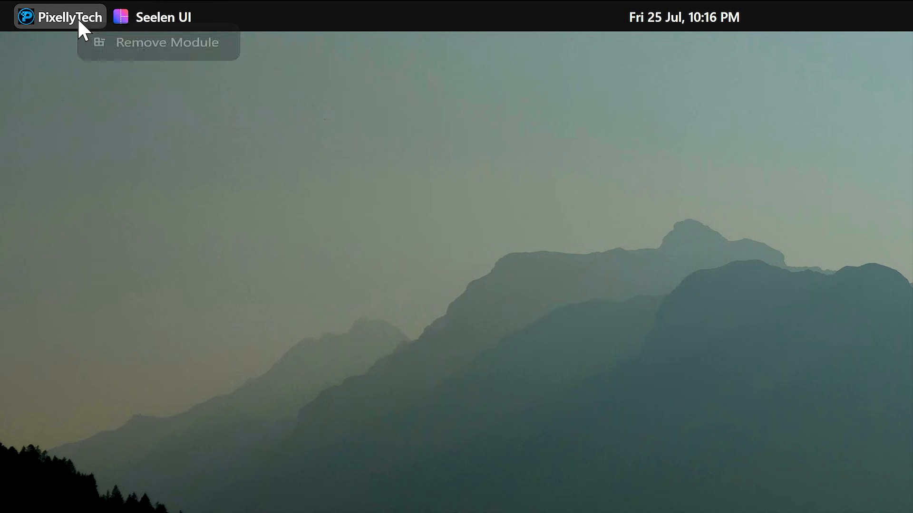
{"action": "left_click", "coordinate": [201, 46]}
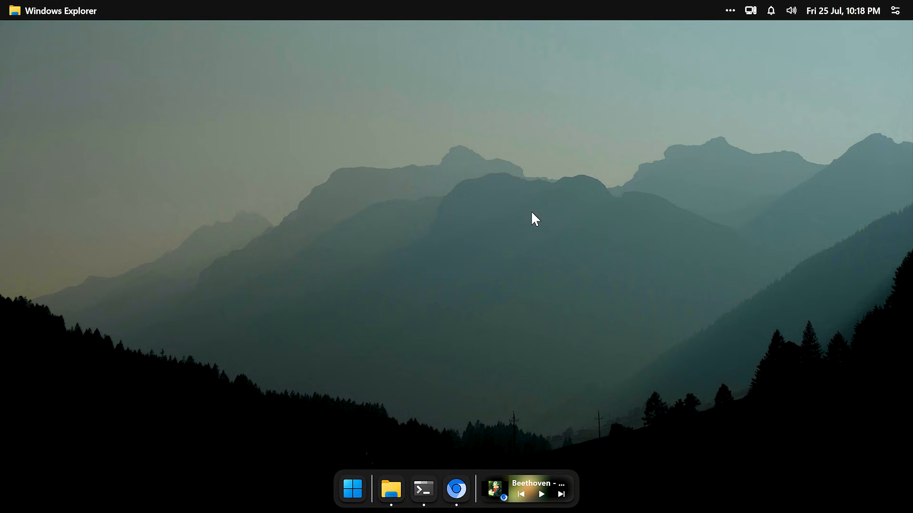
- Search Windows for Seelen UI and open its settings window from the toolbar
{"action": "key", "text": "super"}
{"action": "type", "text": "seelen ui"}
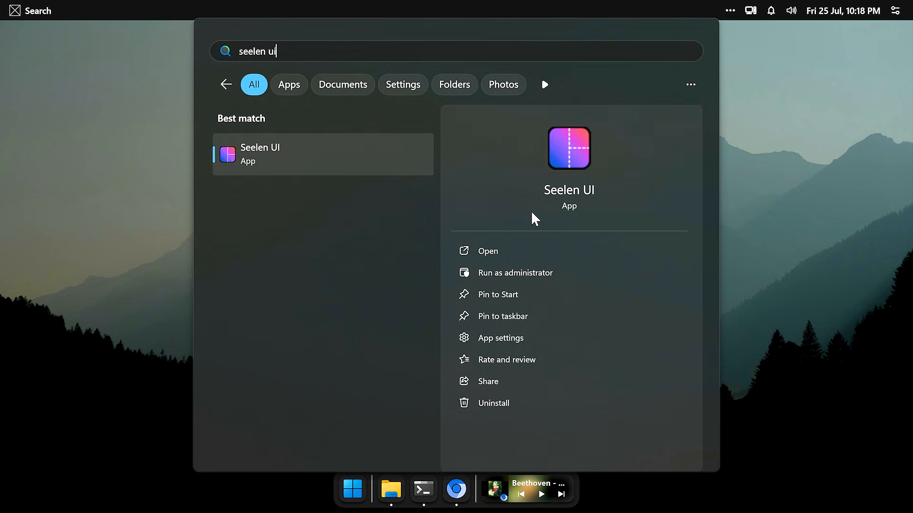
{"action": "left_click", "coordinate": [486, 1]}
{"action": "right_click", "coordinate": [487, 4]}
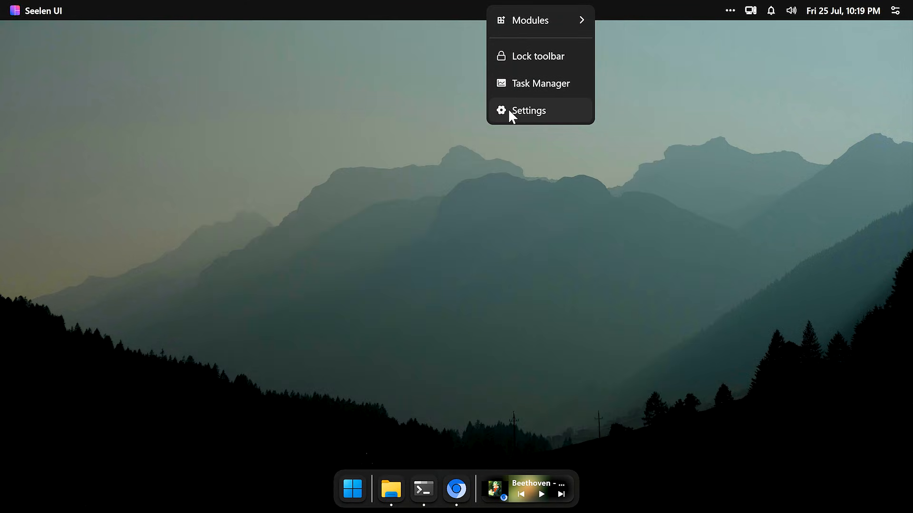
{"action": "left_click", "coordinate": [561, 111]}
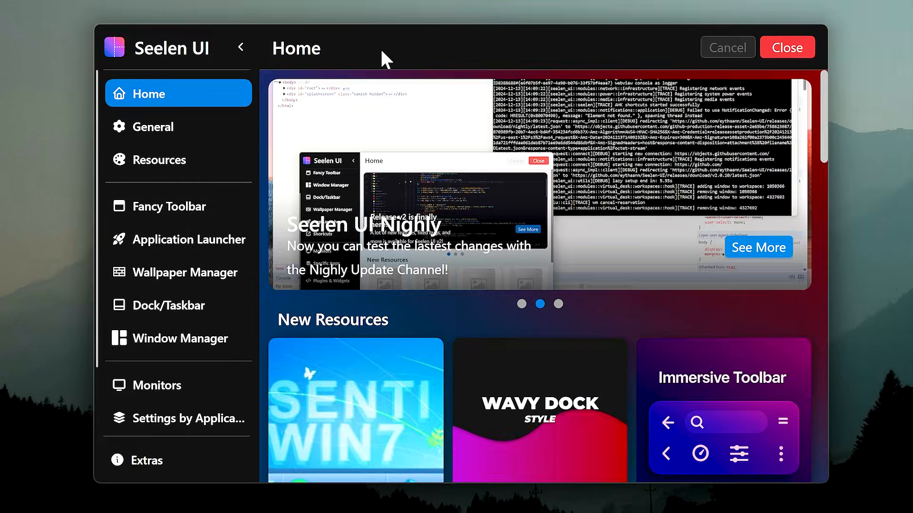
- Look through the available interface languages in the General settings
{"action": "left_click", "coordinate": [180, 128]}
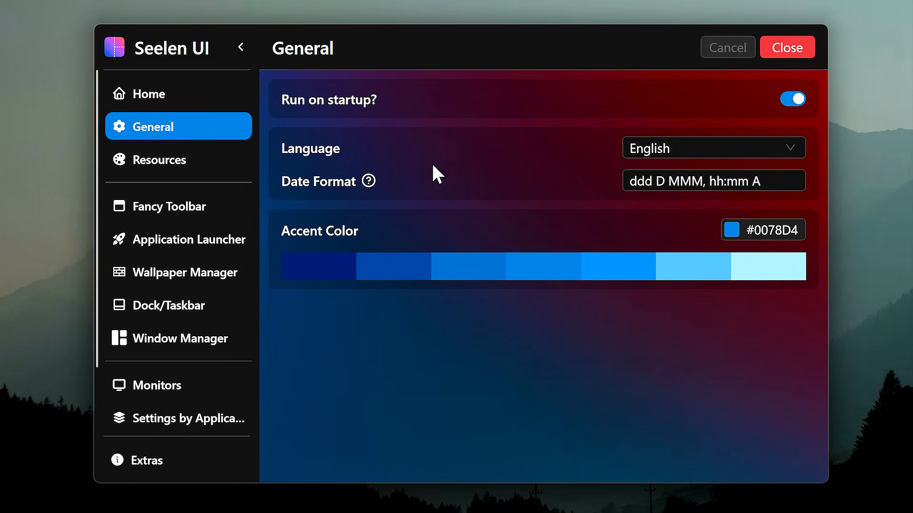
{"action": "left_click", "coordinate": [702, 152]}
{"action": "scroll", "coordinate": [718, 228], "scroll_direction": "down", "scroll_amount": 5}
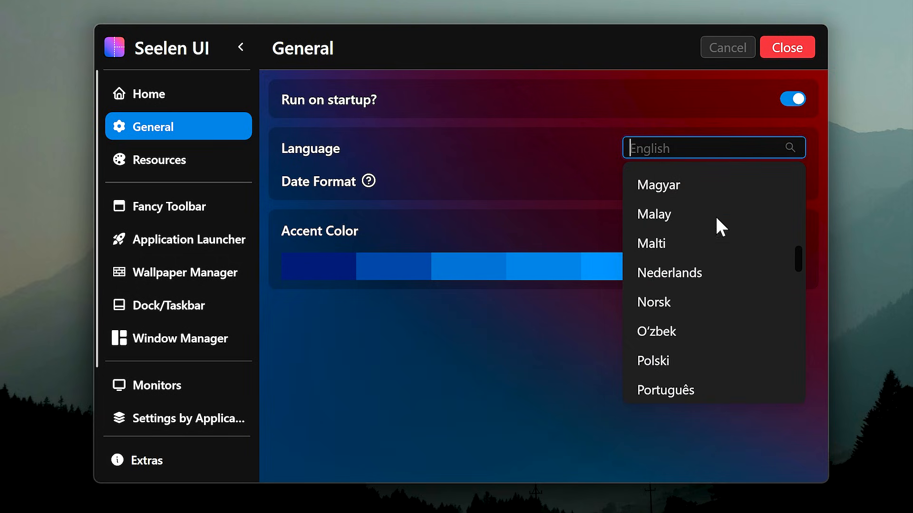
{"action": "left_click", "coordinate": [568, 176]}
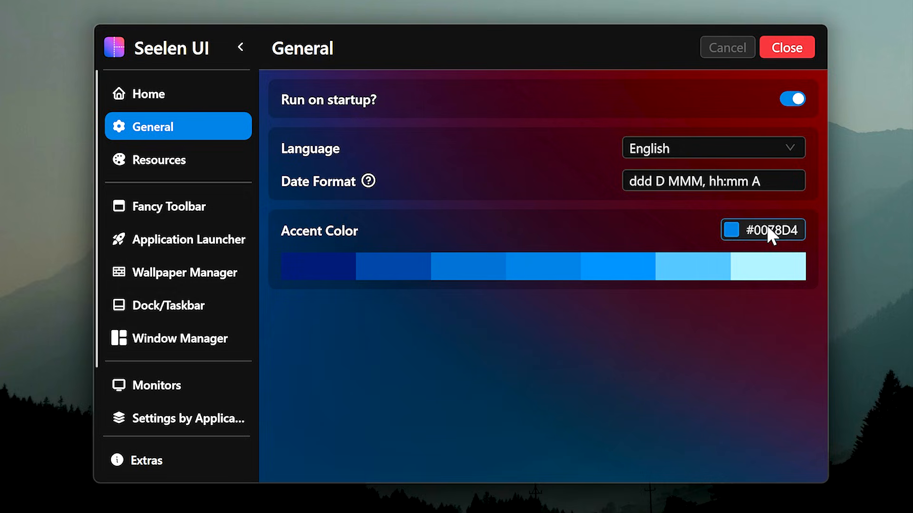
- Change the accent color to the recent red in the Windows Colors settings and close them
{"action": "left_click", "coordinate": [740, 226]}
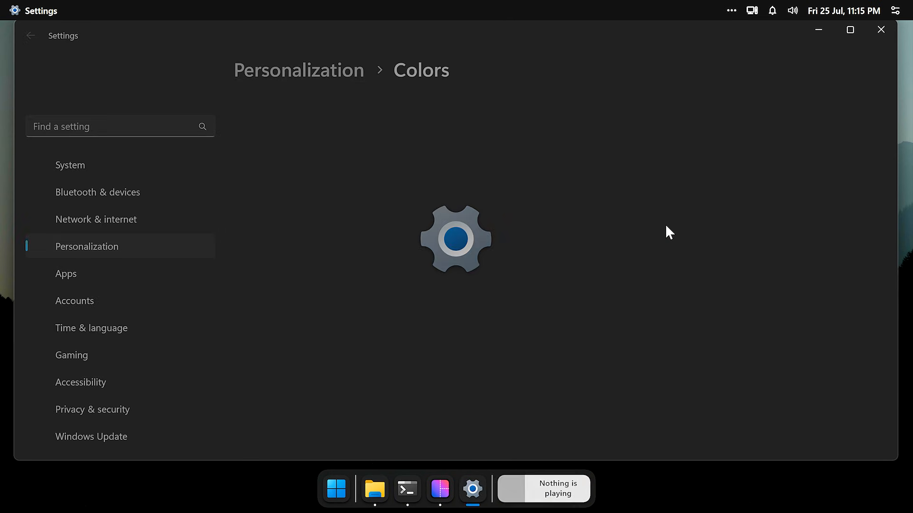
{"action": "scroll", "coordinate": [664, 225], "scroll_direction": "down", "scroll_amount": 5}
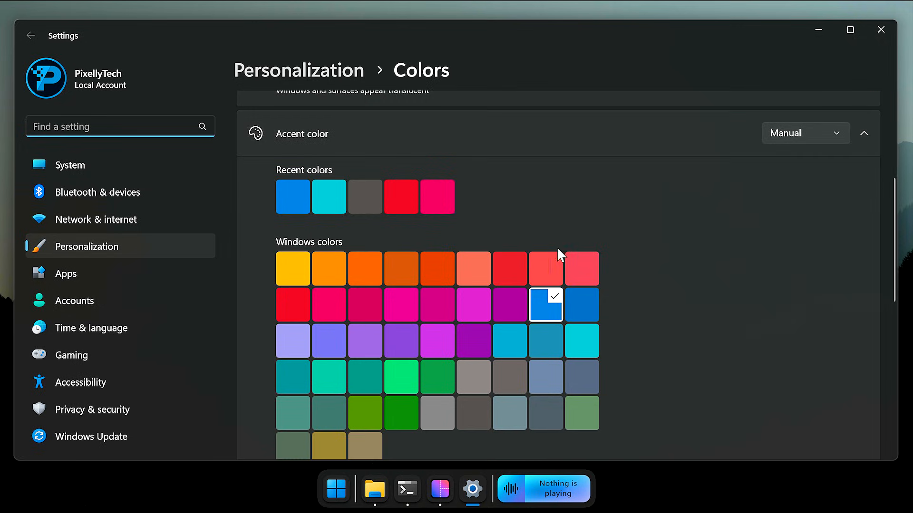
{"action": "left_click", "coordinate": [400, 202]}
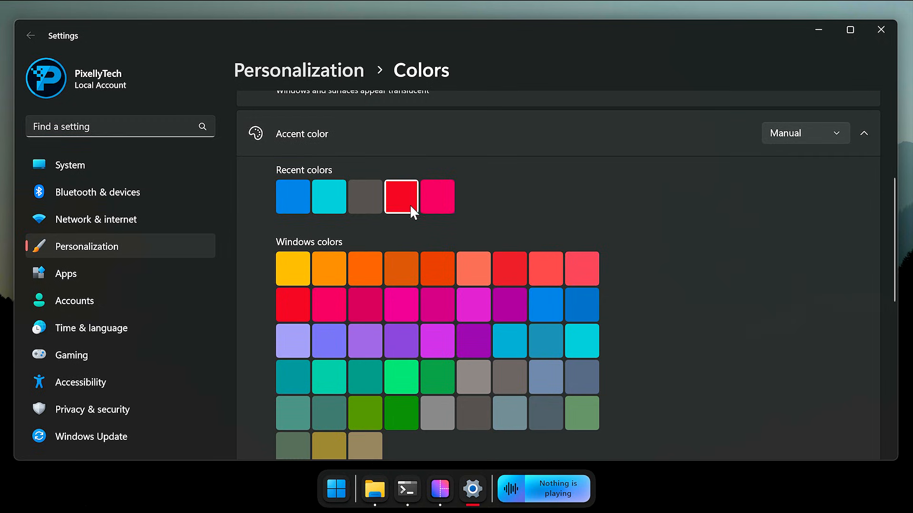
{"action": "left_click", "coordinate": [881, 30]}
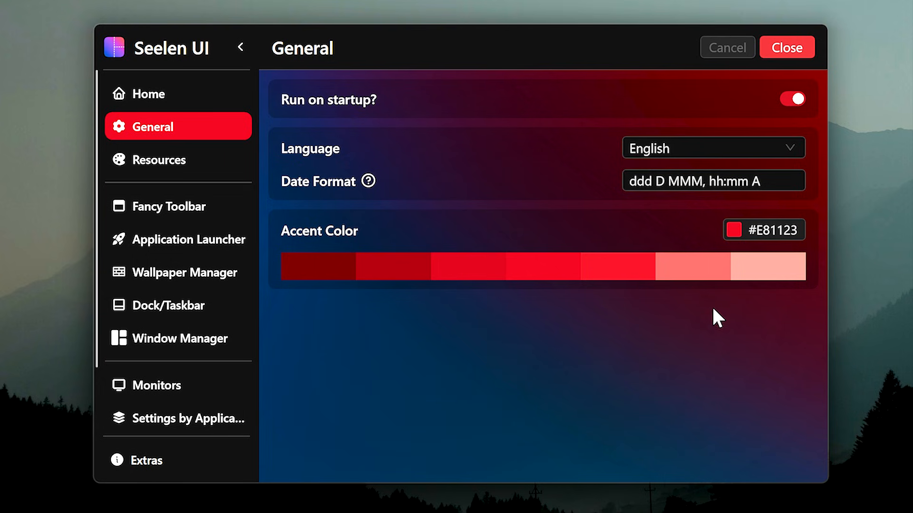
- Enable the Bubbles theme in the theme resources and save the change
{"action": "left_click", "coordinate": [182, 176]}
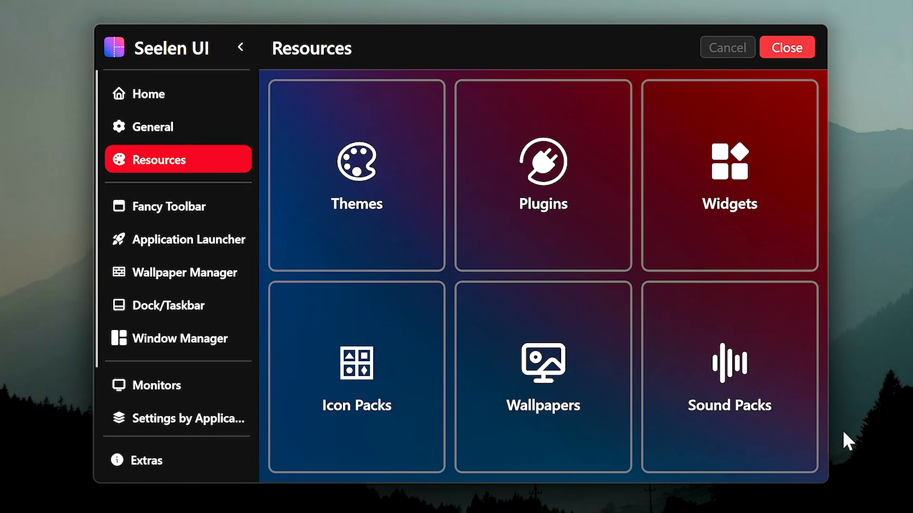
{"action": "left_click", "coordinate": [402, 227]}
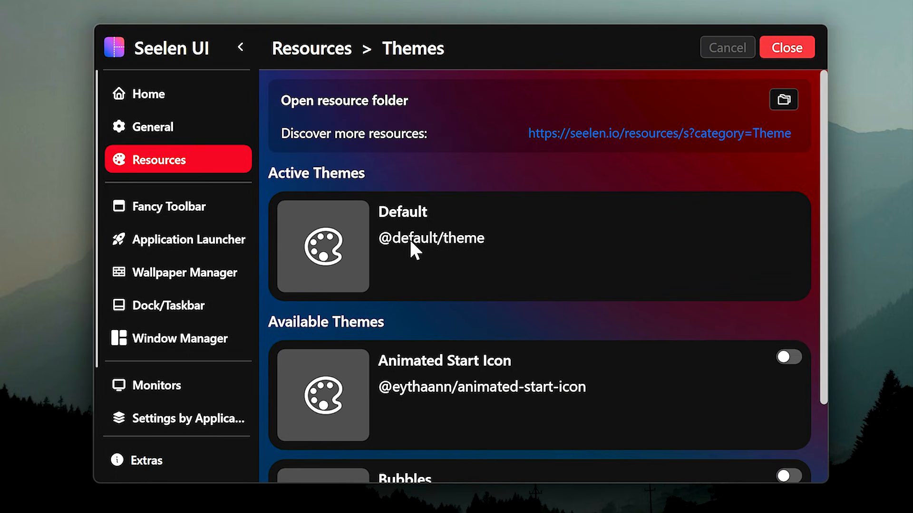
{"action": "scroll", "coordinate": [413, 250], "scroll_direction": "down", "scroll_amount": 2}
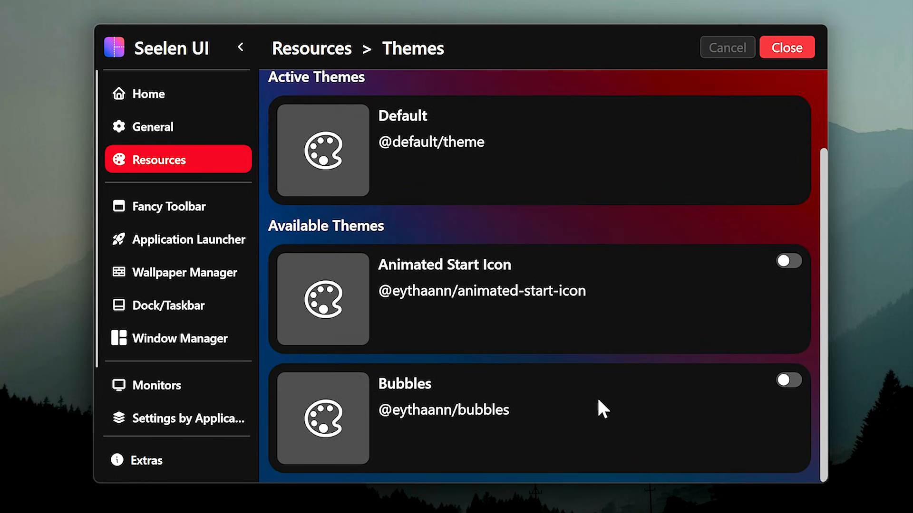
{"action": "left_click", "coordinate": [789, 379]}
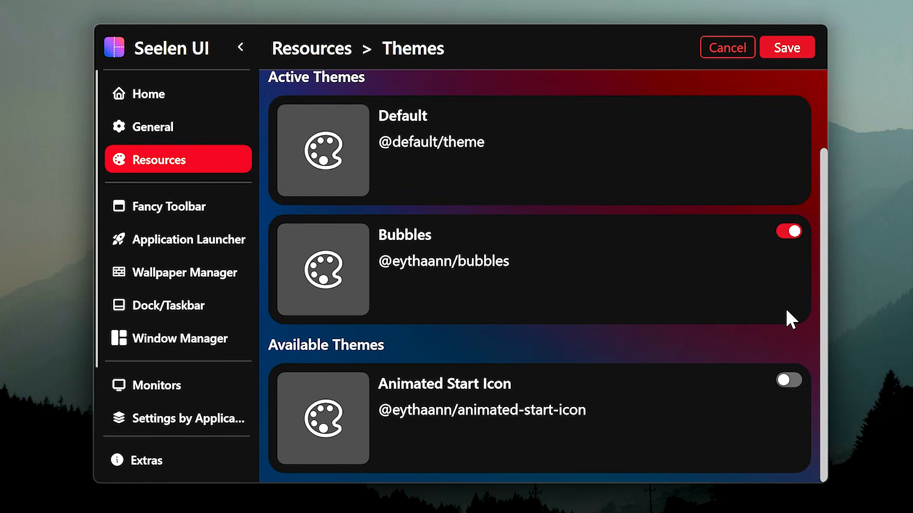
{"action": "left_click", "coordinate": [782, 46]}
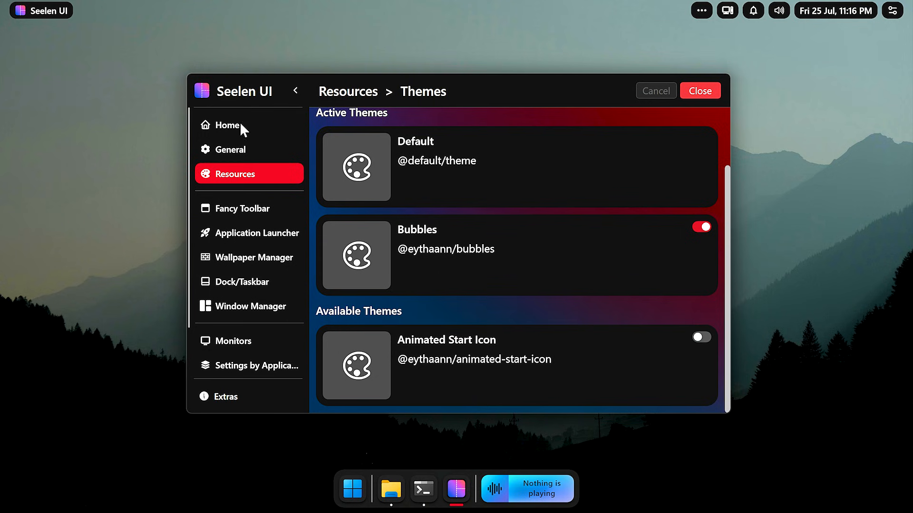
- Disable the Fancy Toolbar in its settings and save, and re-enable it with another save
{"action": "left_click", "coordinate": [240, 208]}
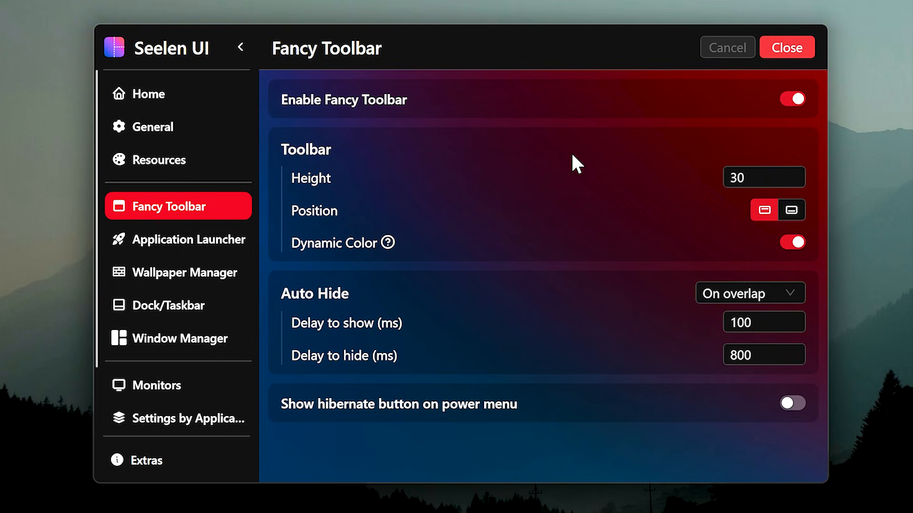
{"action": "left_click", "coordinate": [788, 99]}
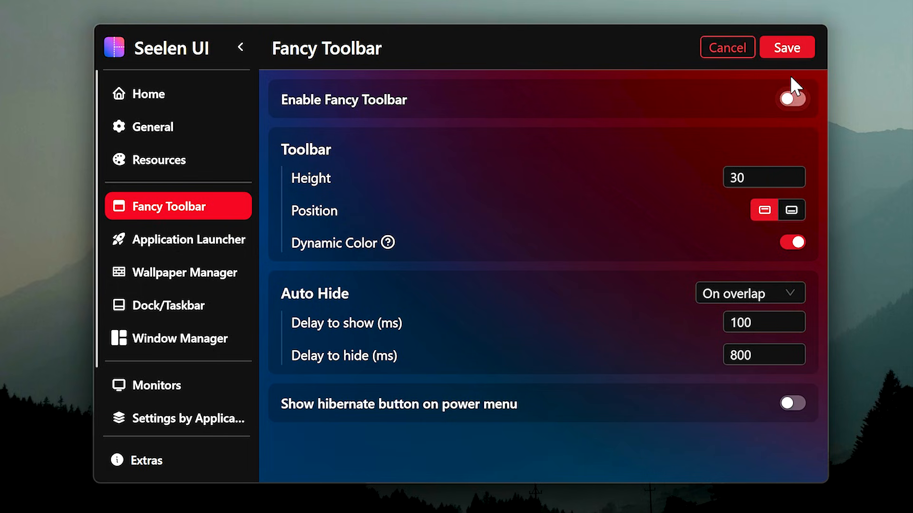
{"action": "left_click", "coordinate": [787, 47]}
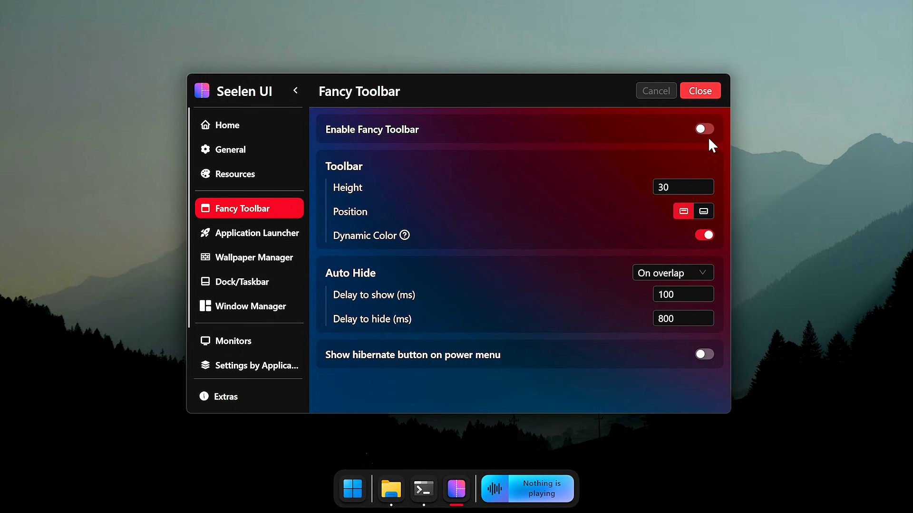
{"action": "left_click", "coordinate": [706, 128]}
{"action": "left_click", "coordinate": [706, 92]}
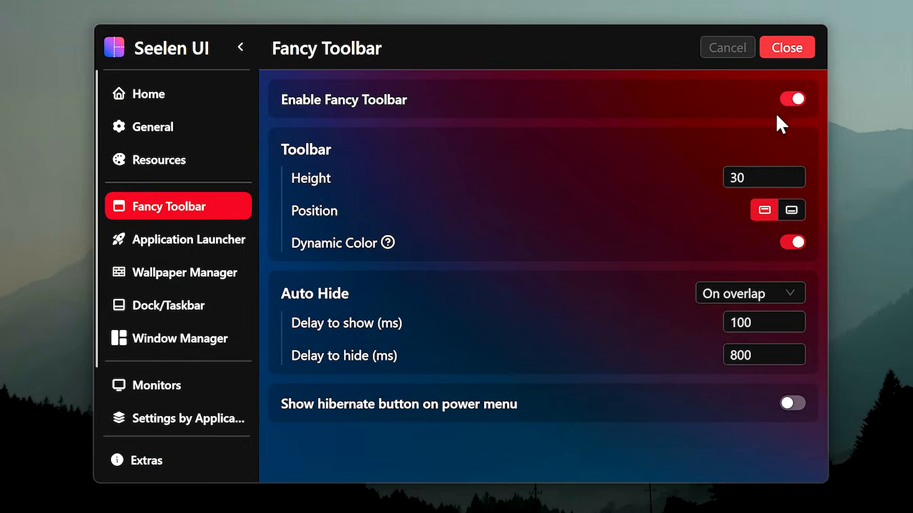
- Set the Fancy Toolbar height to 50 and save the change
{"action": "left_click", "coordinate": [673, 186]}
{"action": "double_click", "coordinate": [754, 177]}
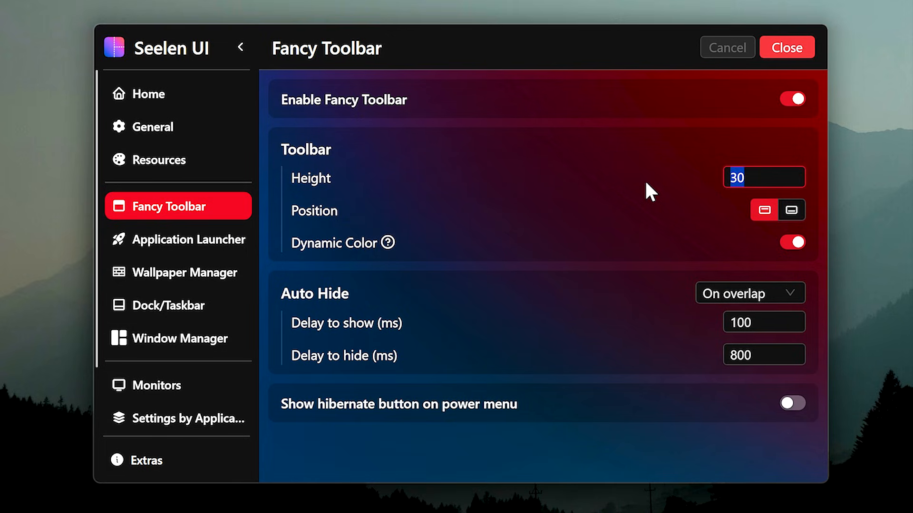
{"action": "type", "text": "50"}
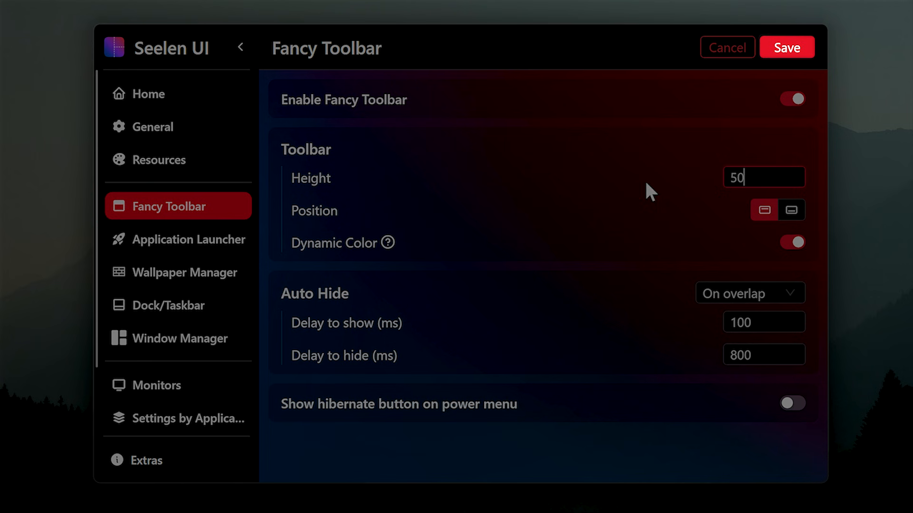
{"action": "left_click", "coordinate": [789, 39]}
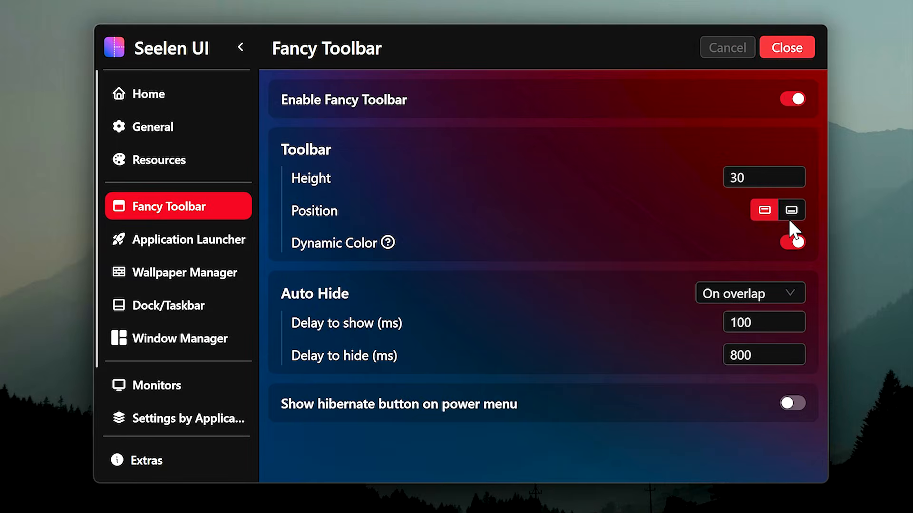
- Move the Fancy Toolbar to the bottom of the desktop and back to the top, saving each change
{"action": "left_click", "coordinate": [791, 210]}
{"action": "left_click", "coordinate": [792, 47]}
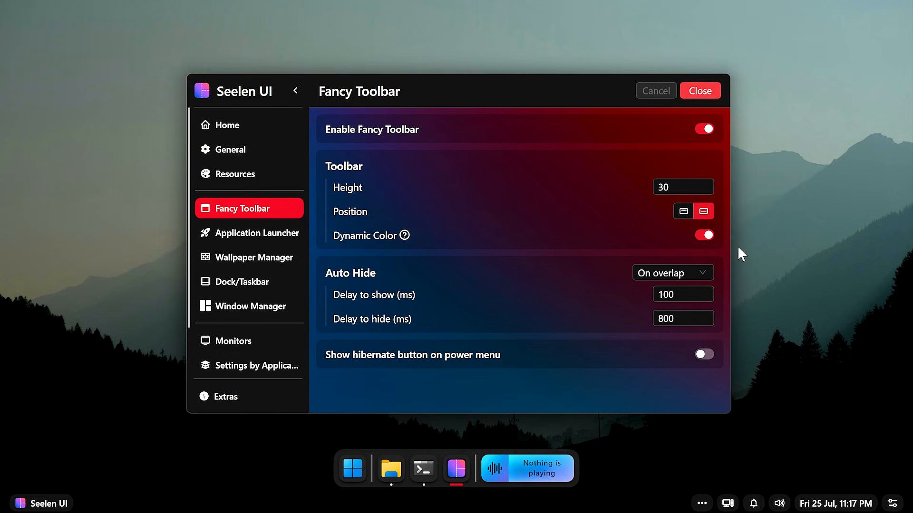
{"action": "left_click", "coordinate": [689, 209]}
{"action": "left_click", "coordinate": [703, 95]}
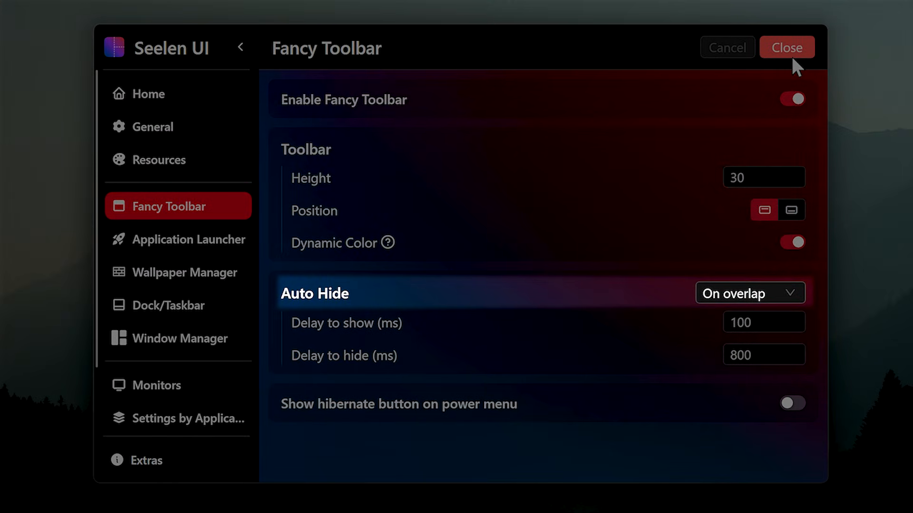
- Look through the Auto Hide options of the Fancy Toolbar without changing the selection
{"action": "left_click", "coordinate": [734, 292]}
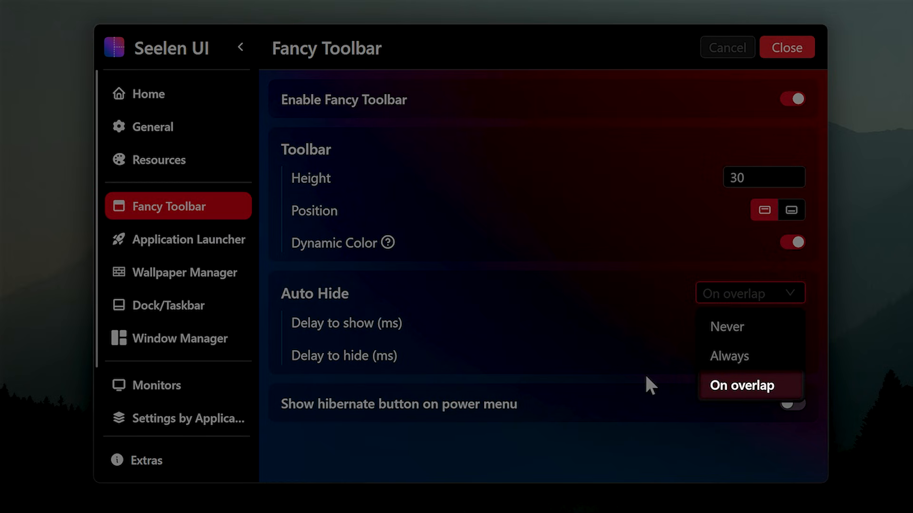
{"action": "left_click", "coordinate": [646, 377]}
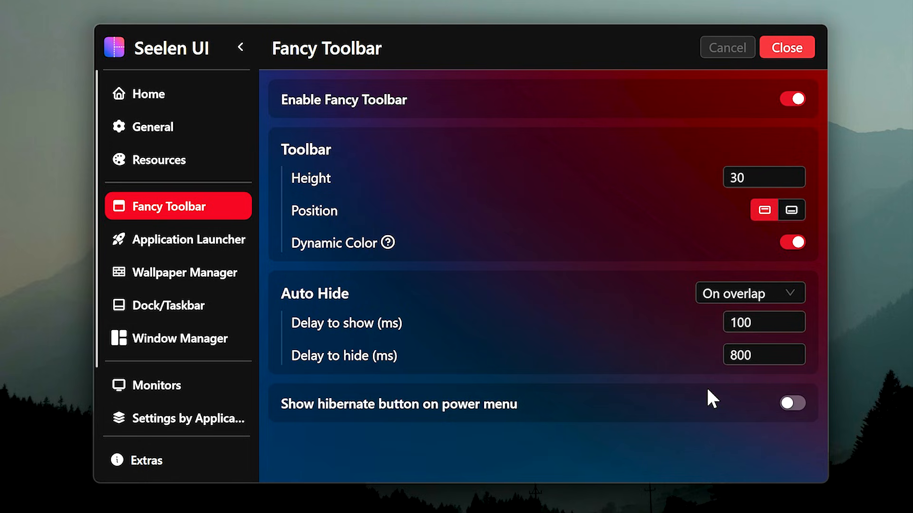
- Enable the App Launcher in the Application Launcher settings and save the change
{"action": "left_click", "coordinate": [175, 249]}
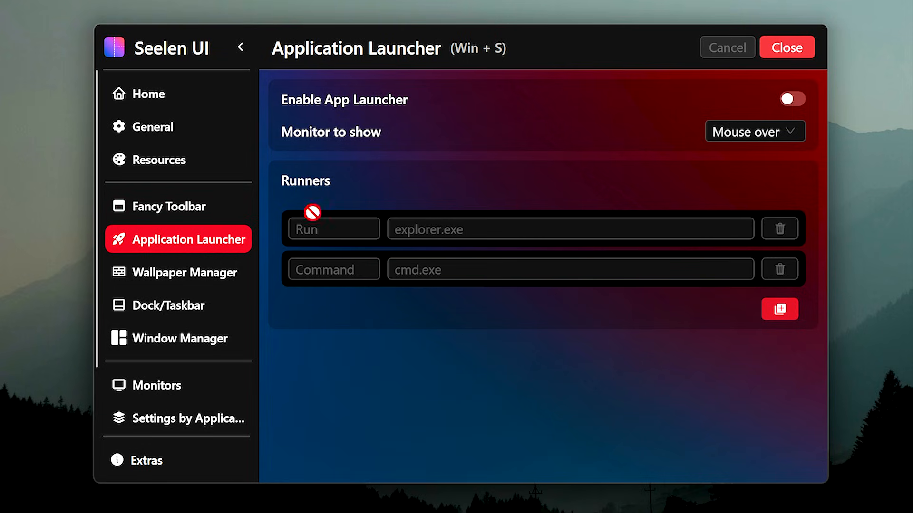
{"action": "left_click", "coordinate": [792, 98]}
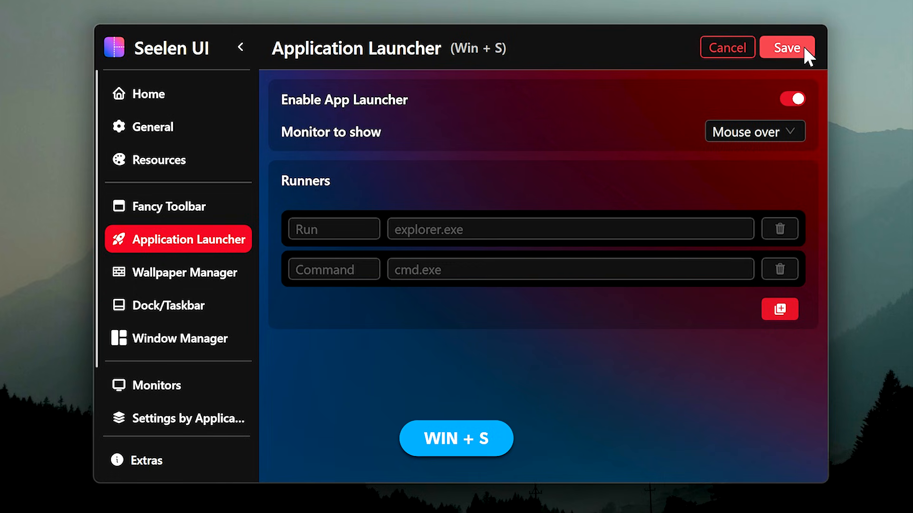
{"action": "left_click", "coordinate": [802, 44]}
- Bring up the app launcher, search for spotify, start Spotify from it and close the Spotify window
{"action": "key", "text": "super+s"}
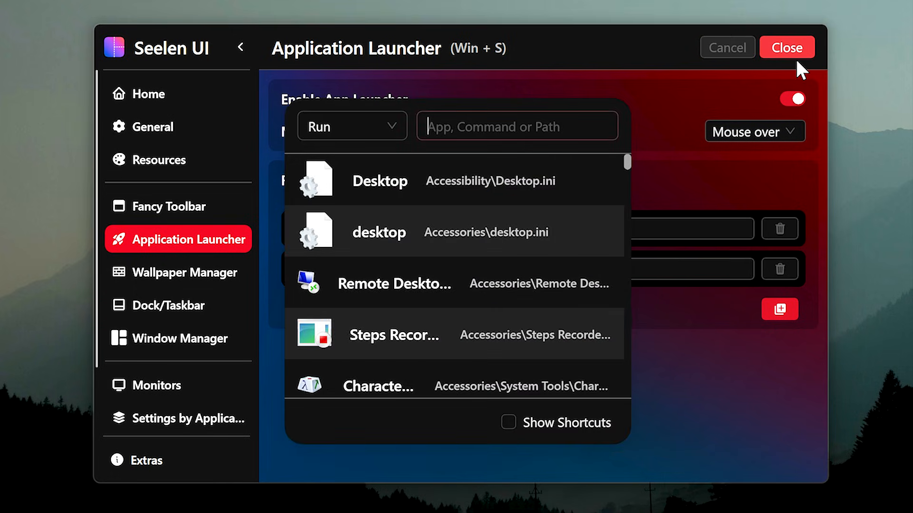
{"action": "type", "text": "s"}
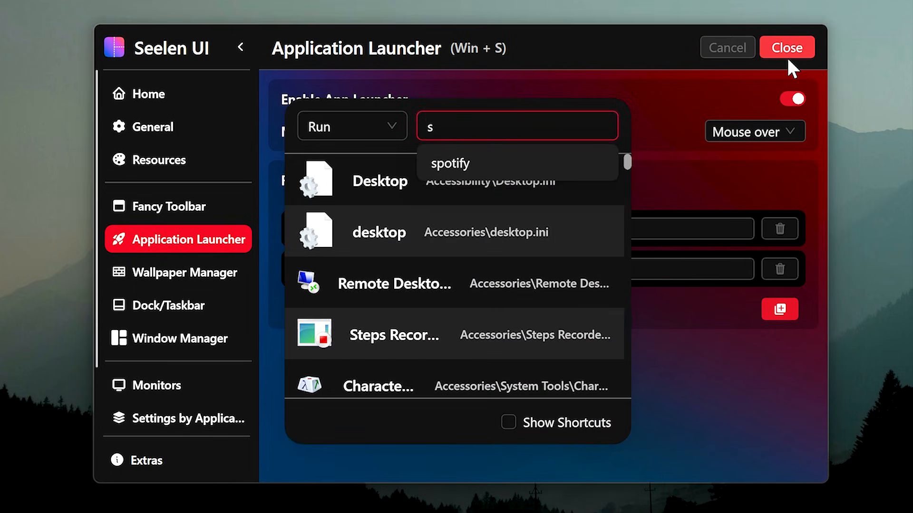
{"action": "type", "text": "potify"}
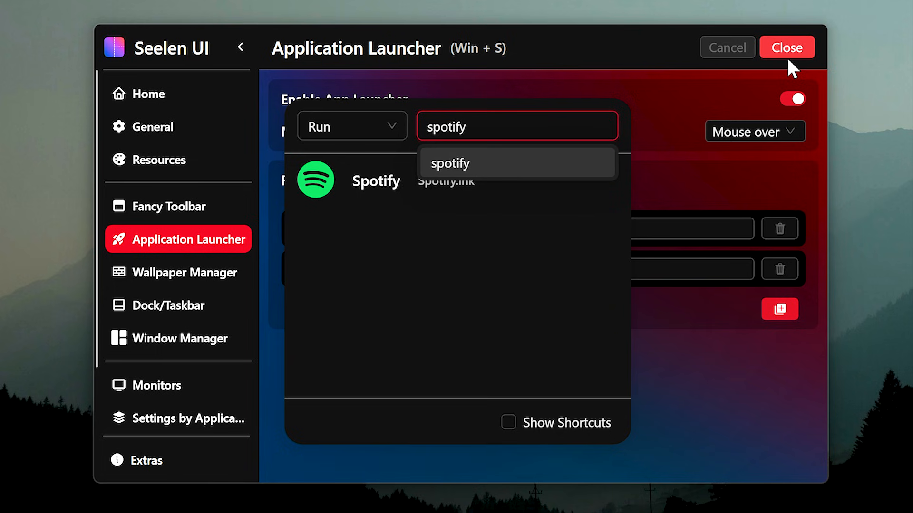
{"action": "left_click", "coordinate": [397, 192]}
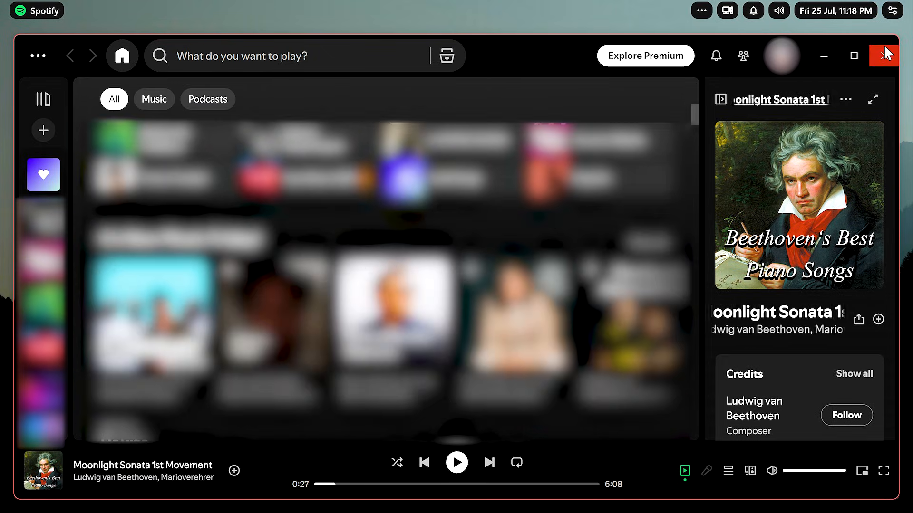
{"action": "left_click", "coordinate": [884, 55]}
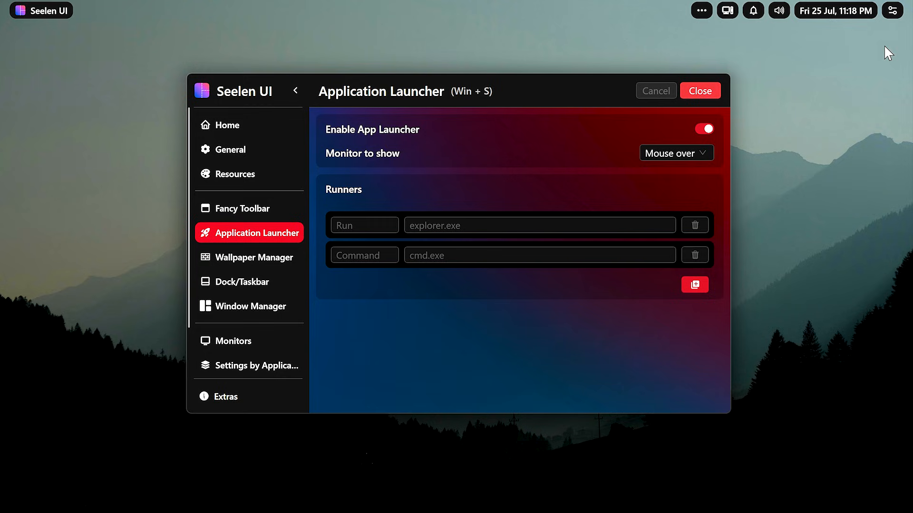
- Look through the launcher's Monitor to show options without changing the selection
{"action": "left_click", "coordinate": [744, 133]}
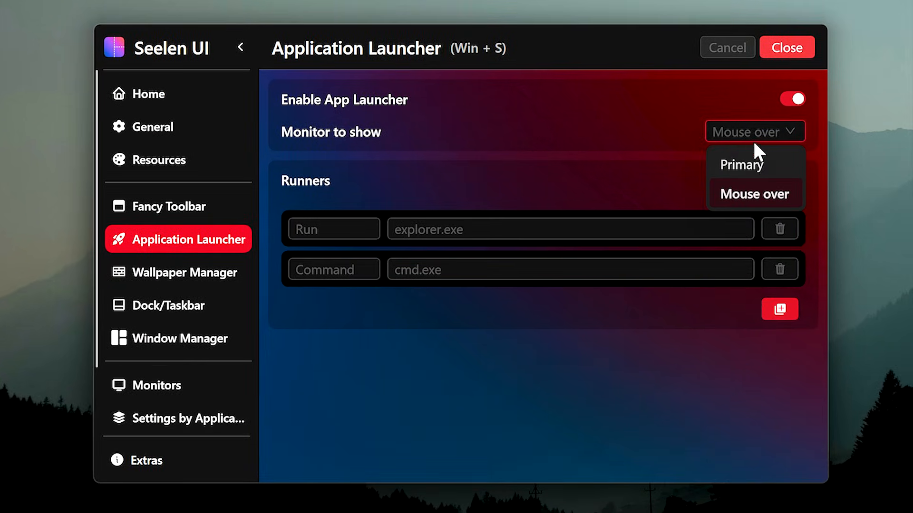
{"action": "left_click", "coordinate": [690, 200]}
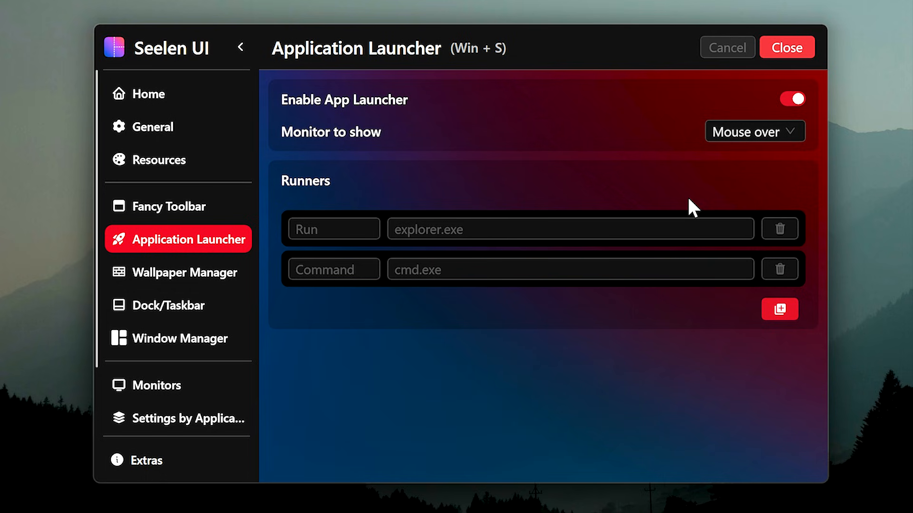
- Add all images from the Pictures > Wallpapers folder to the Wallpaper Manager
{"action": "left_click", "coordinate": [190, 271]}
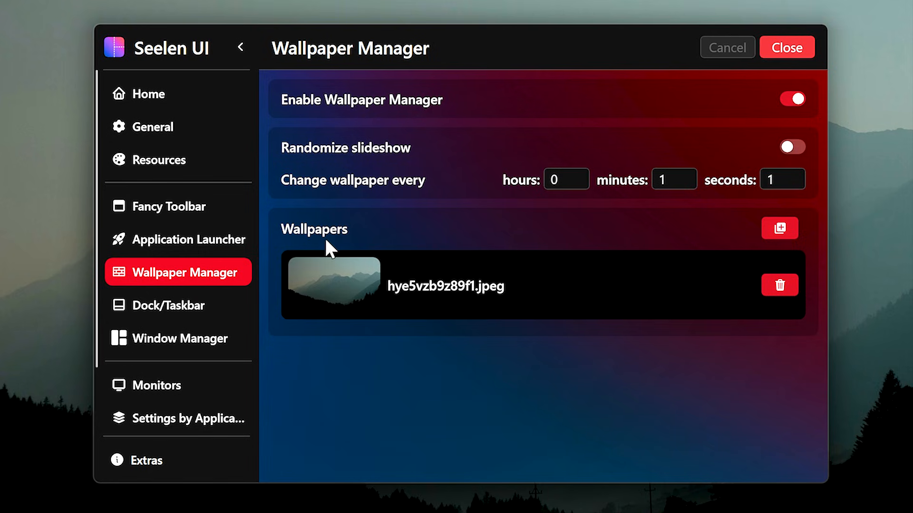
{"action": "left_click", "coordinate": [776, 229]}
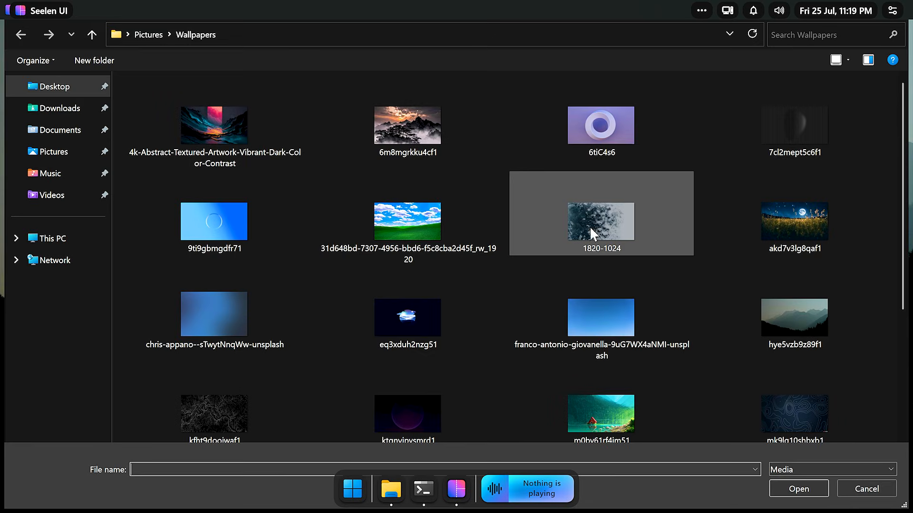
{"action": "left_click", "coordinate": [447, 236]}
{"action": "key", "text": "ctrl+a"}
{"action": "left_click", "coordinate": [782, 485]}
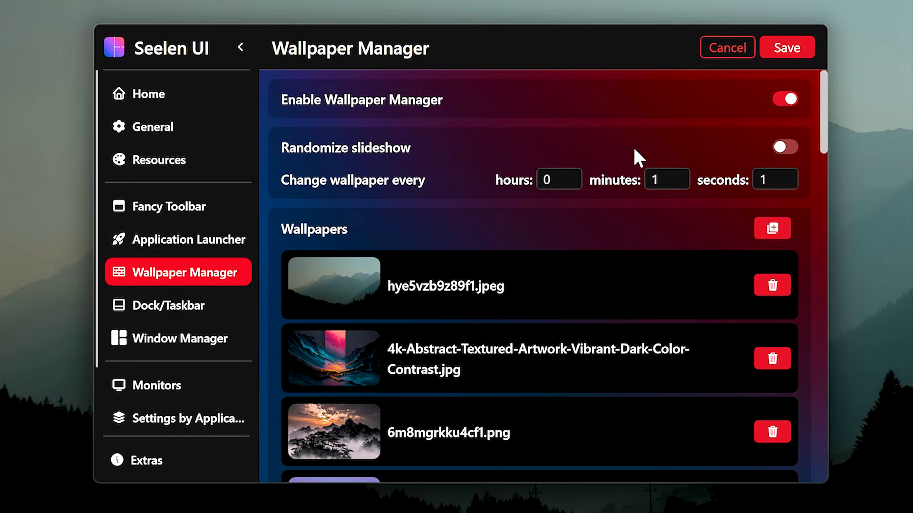
- Turn on Randomize slideshow, set the wallpaper change interval's minutes to 0 and save
{"action": "left_click", "coordinate": [782, 146]}
{"action": "left_click_drag", "start_coordinate": [666, 179], "coordinate": [609, 170]}
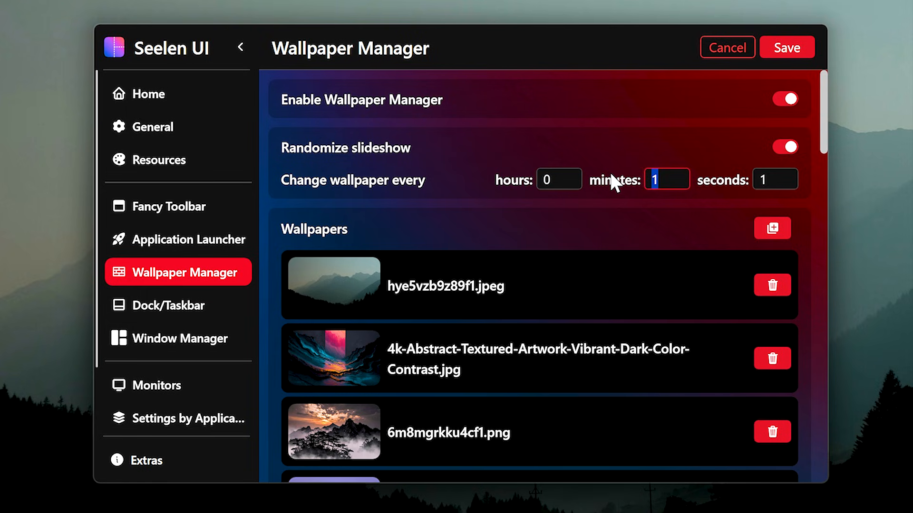
{"action": "type", "text": "0"}
{"action": "left_click", "coordinate": [786, 45]}
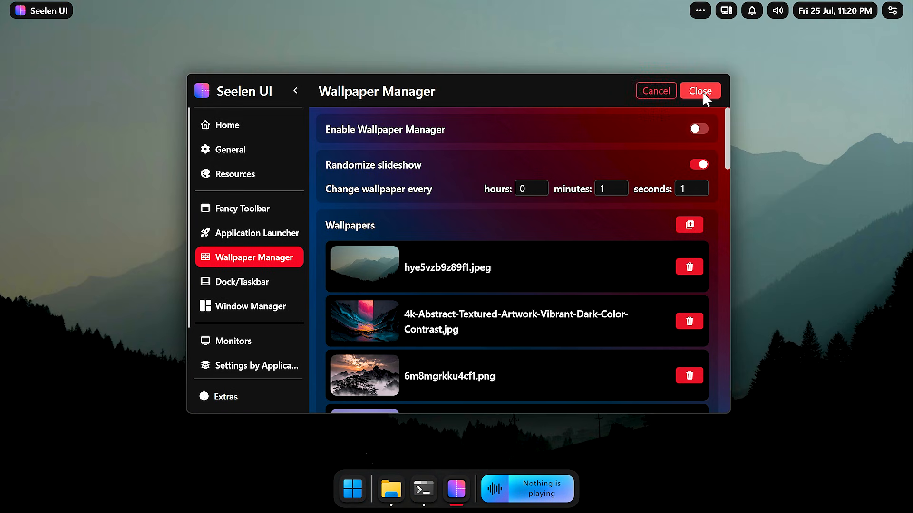
- Disable the Wallpaper Manager and save the change
{"action": "left_click", "coordinate": [703, 91]}
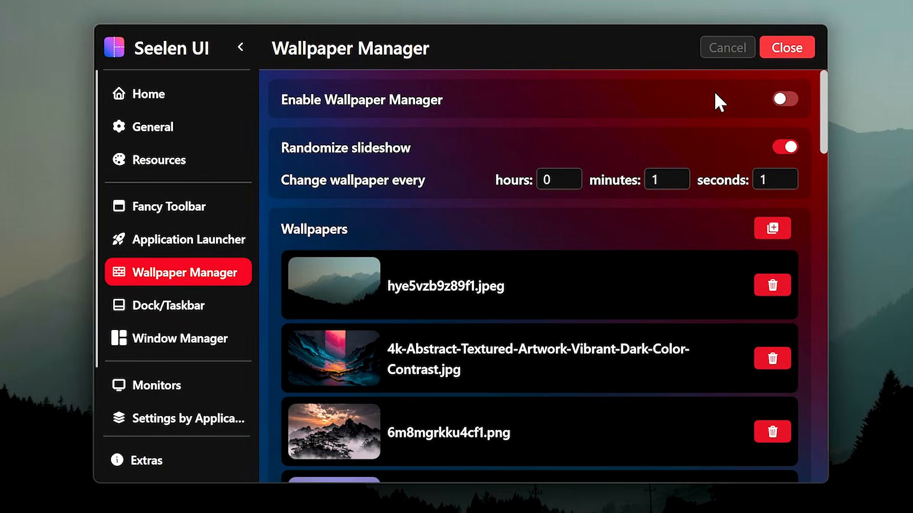
- Switch the Dock/Taskbar width to the full screen option and back to the small one, saving each change
{"action": "left_click", "coordinate": [195, 307]}
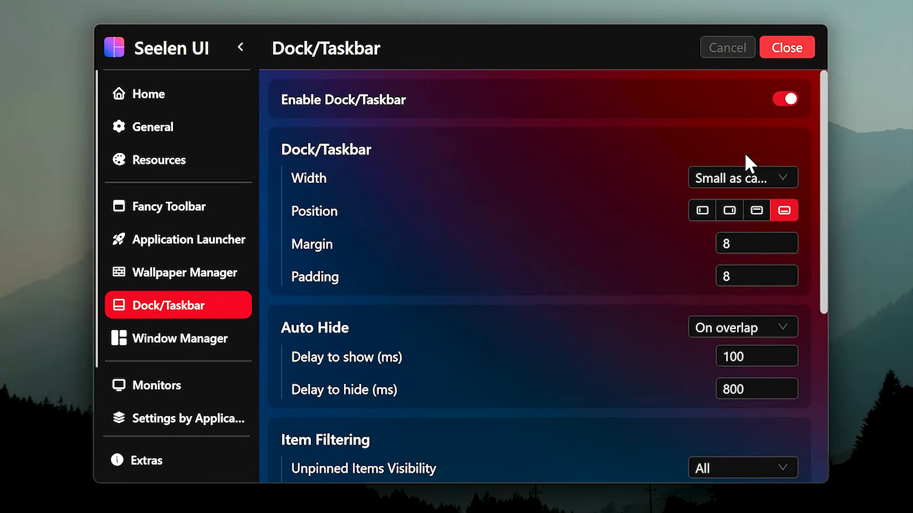
{"action": "left_click", "coordinate": [746, 177]}
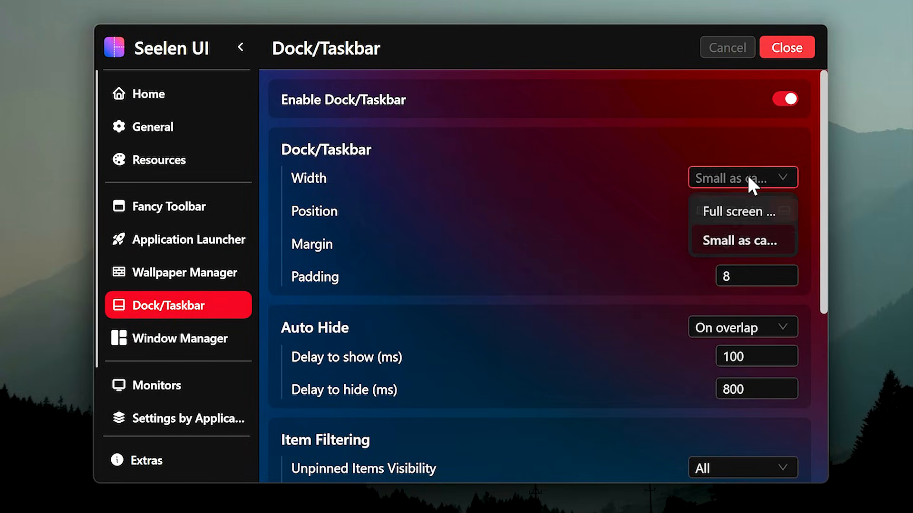
{"action": "left_click", "coordinate": [728, 212]}
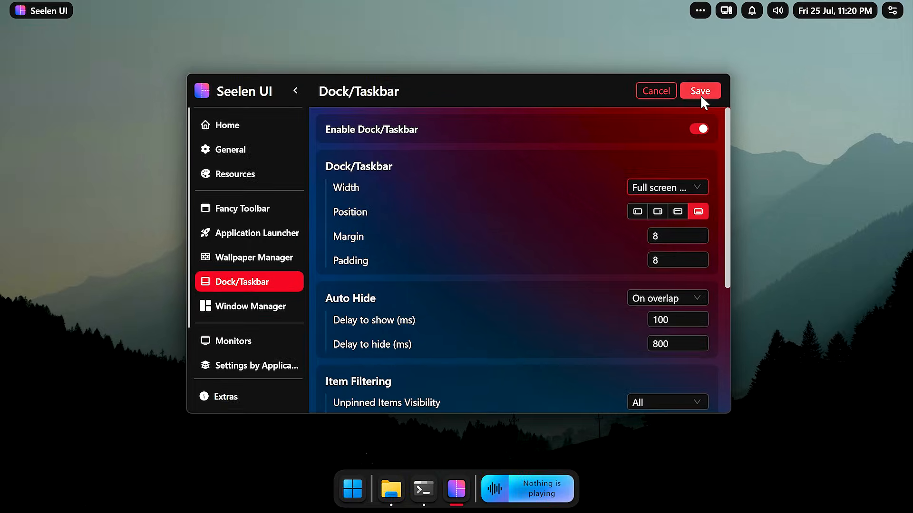
{"action": "left_click", "coordinate": [787, 51]}
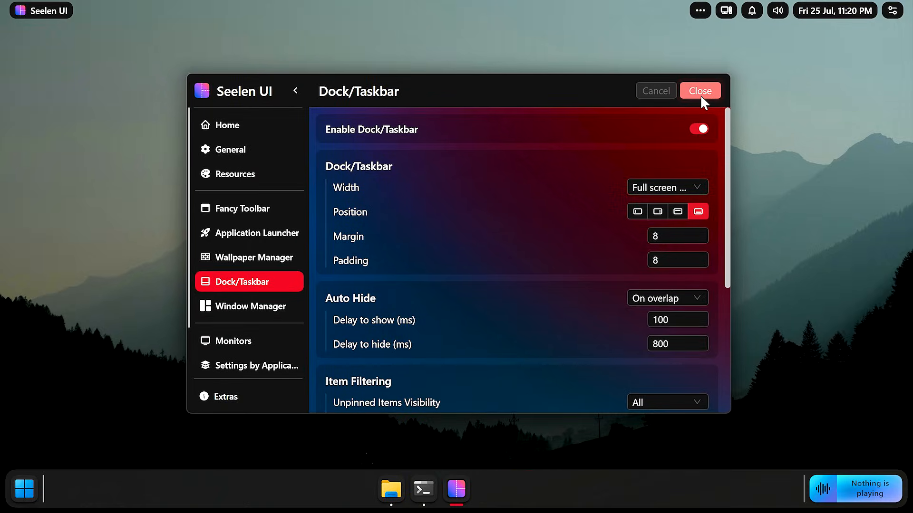
{"action": "left_click", "coordinate": [680, 188]}
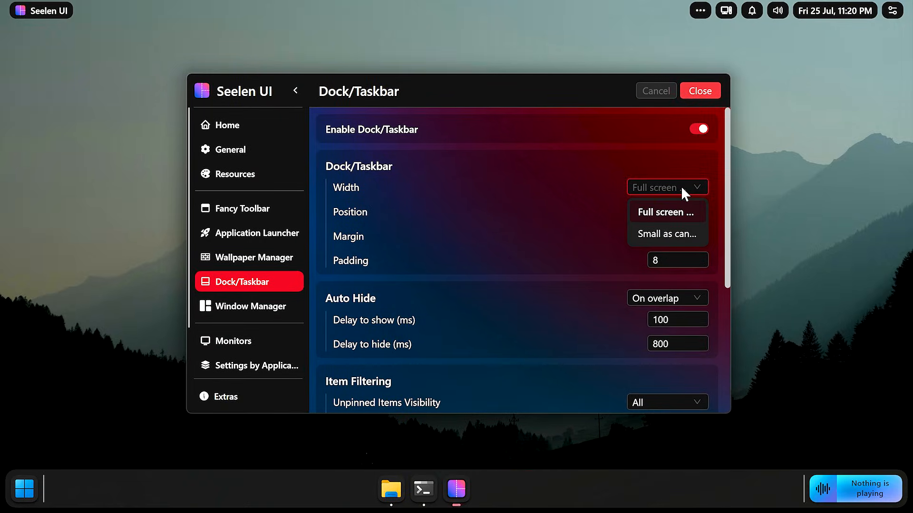
{"action": "left_click", "coordinate": [674, 228]}
{"action": "left_click", "coordinate": [700, 90]}
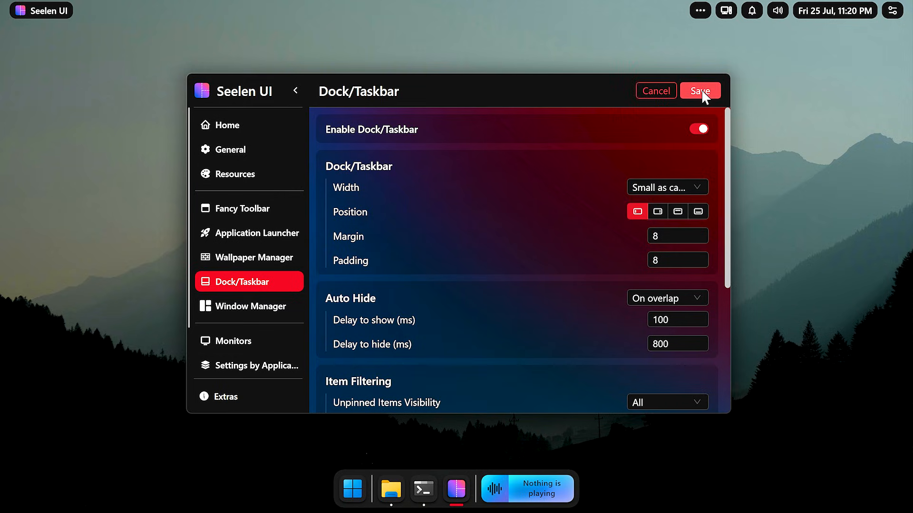
- Try the left and right positions for the Dock/Taskbar and return it to the bottom, saving each change
{"action": "left_click", "coordinate": [700, 90]}
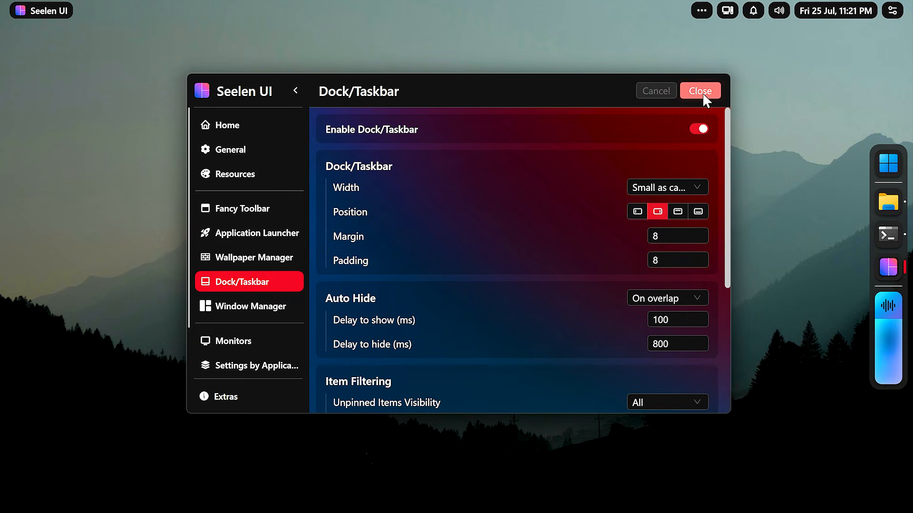
{"action": "left_click", "coordinate": [697, 211]}
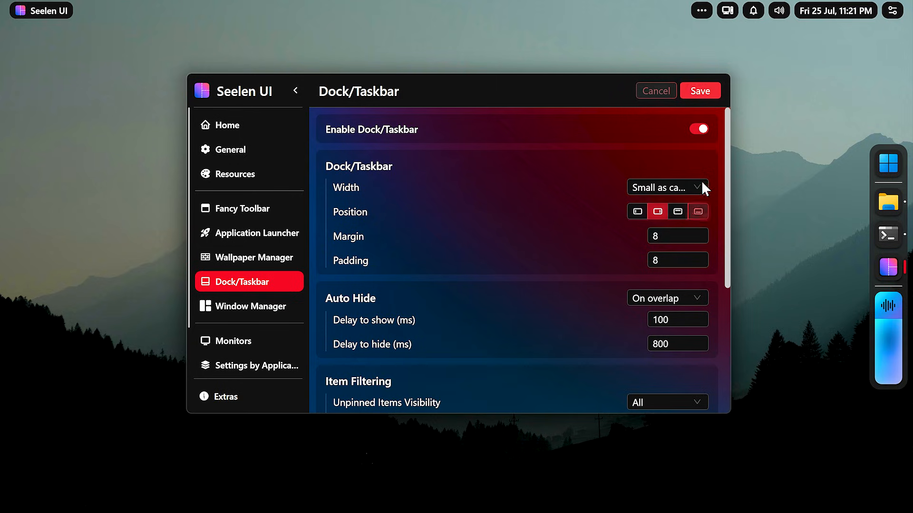
{"action": "left_click", "coordinate": [702, 95]}
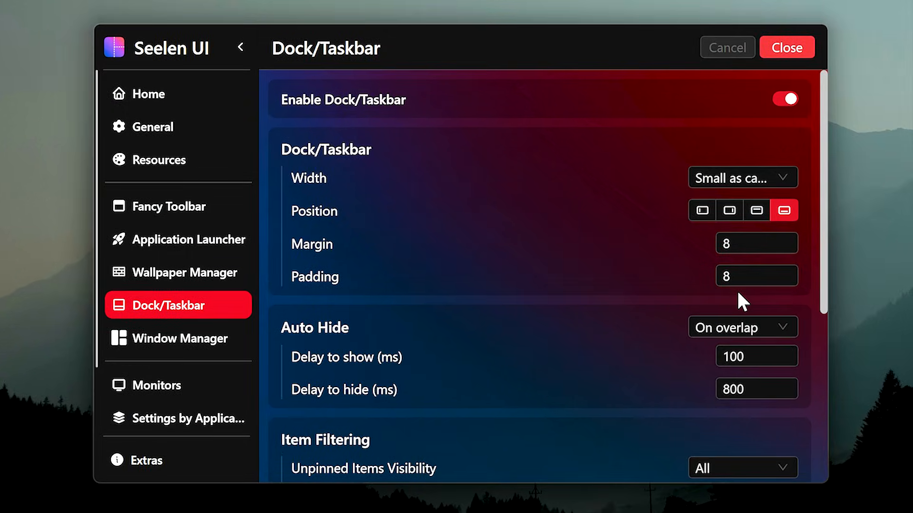
{"action": "left_click", "coordinate": [744, 328]}
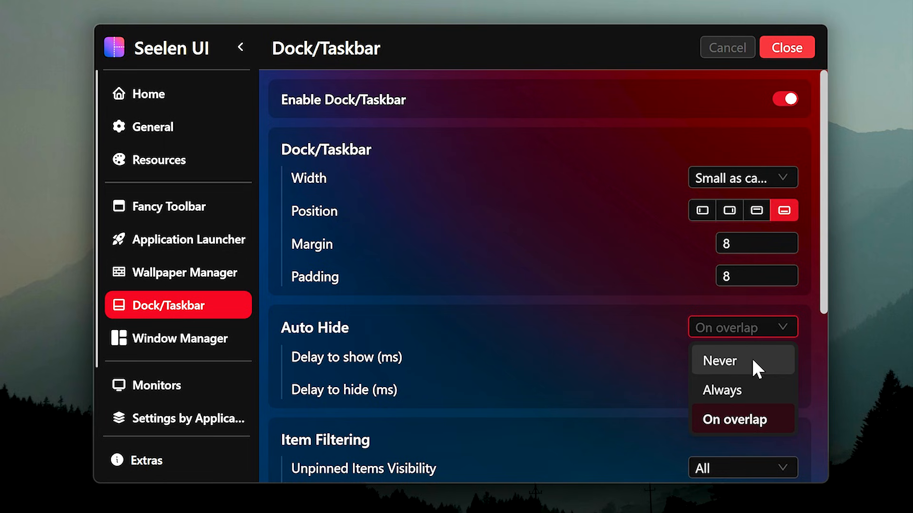
{"action": "left_click", "coordinate": [661, 317]}
- Set the Dock/Taskbar's Item Size to 50 and save the change
{"action": "scroll", "coordinate": [660, 314], "scroll_direction": "down", "scroll_amount": 5}
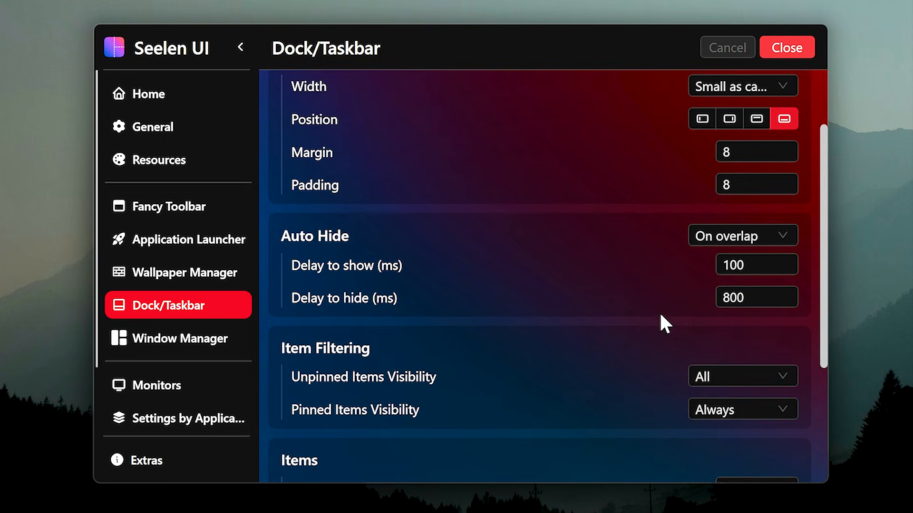
{"action": "double_click", "coordinate": [730, 305]}
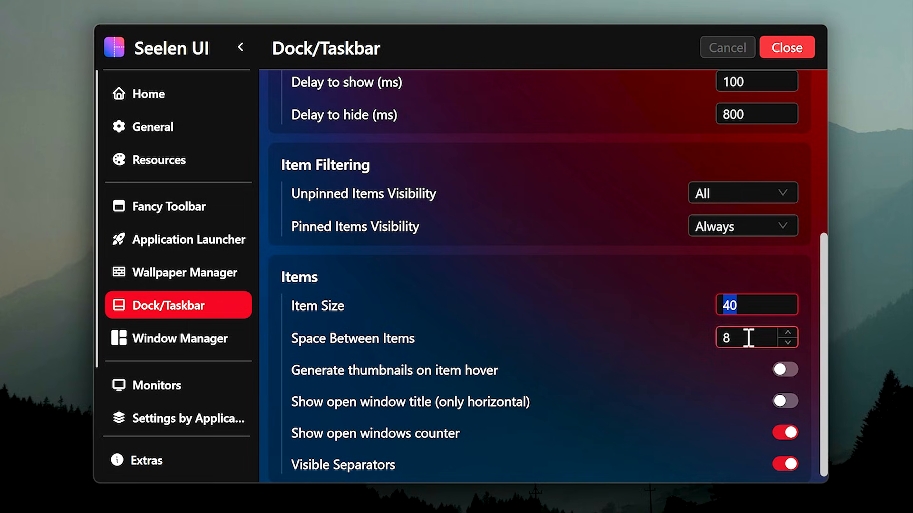
{"action": "double_click", "coordinate": [748, 338]}
{"action": "double_click", "coordinate": [750, 305]}
{"action": "type", "text": "50"}
{"action": "left_click", "coordinate": [793, 47]}
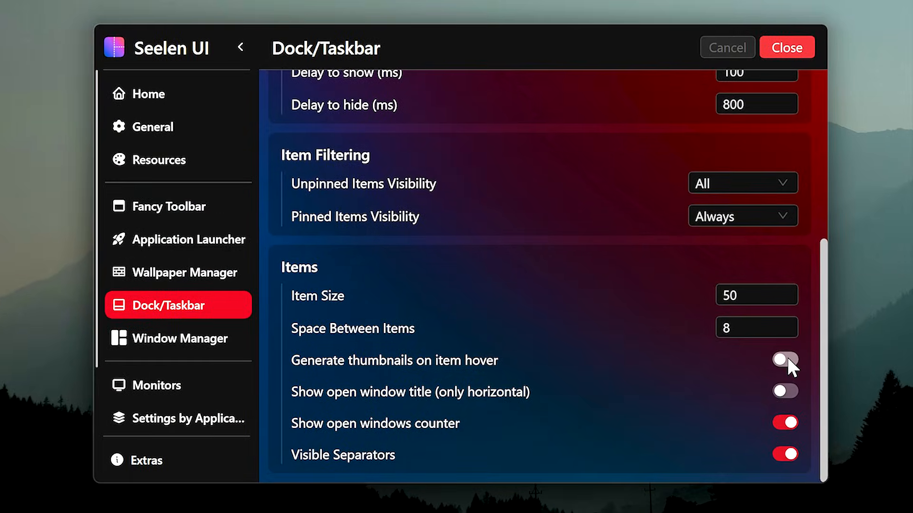
- Turn on Generate thumbnails on item hover and turn off Visible Separators for the dock items
{"action": "left_click", "coordinate": [699, 329]}
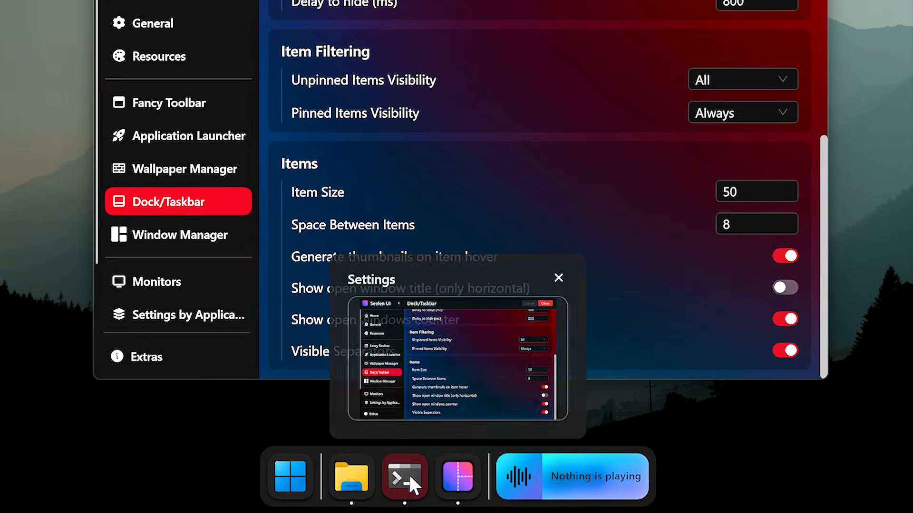
{"action": "mouse_move", "coordinate": [409, 512]}
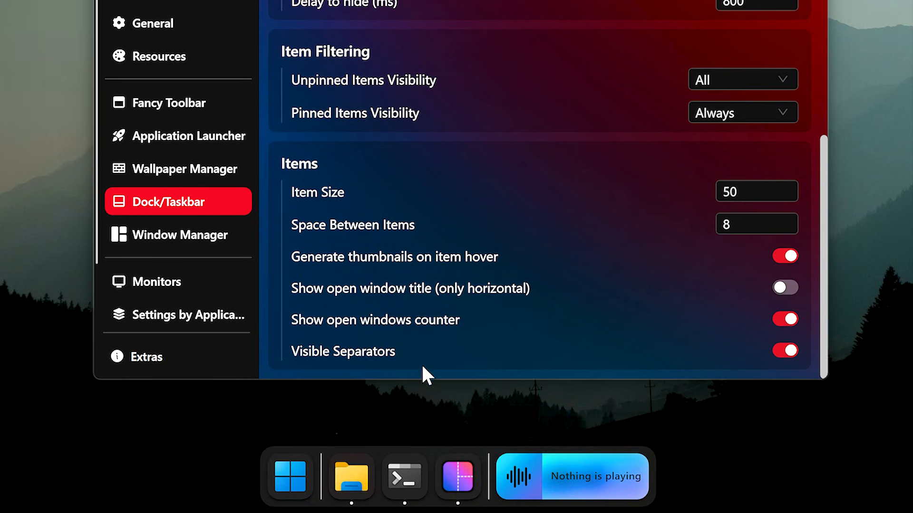
{"action": "left_click", "coordinate": [788, 453]}
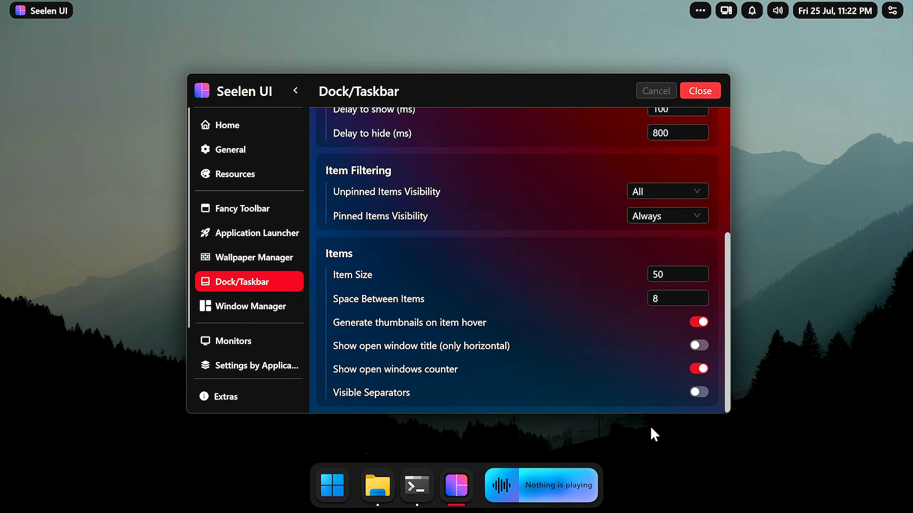
- In the Window Manager settings, change the tiling layout to Grid and save
{"action": "left_click", "coordinate": [282, 310]}
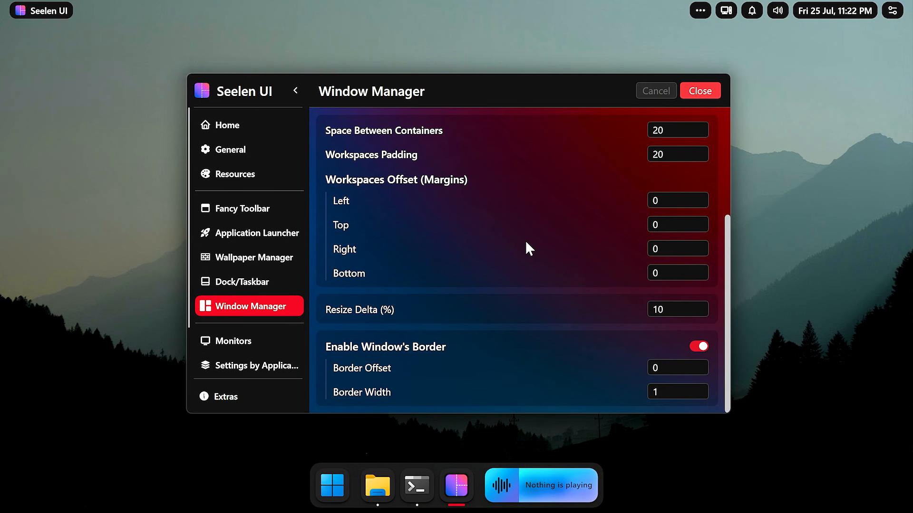
{"action": "scroll", "coordinate": [526, 240], "scroll_direction": "up", "scroll_amount": 4}
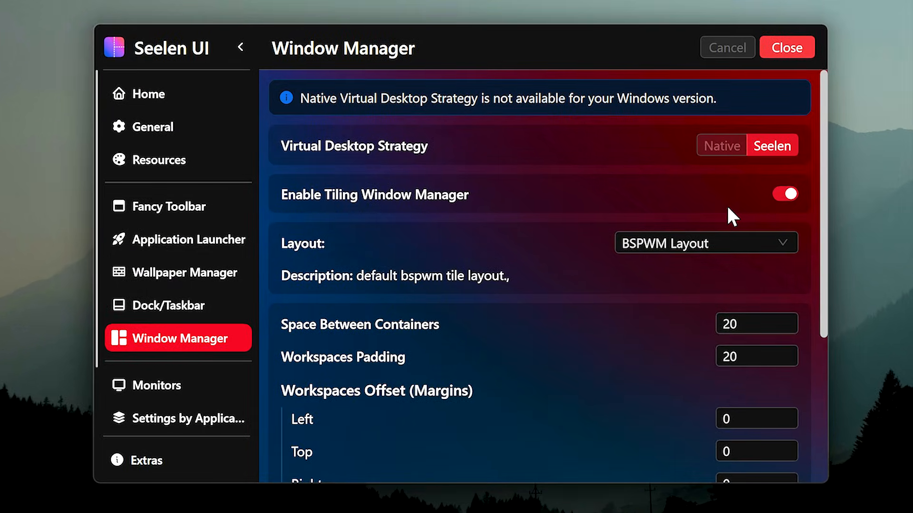
{"action": "left_click", "coordinate": [745, 244]}
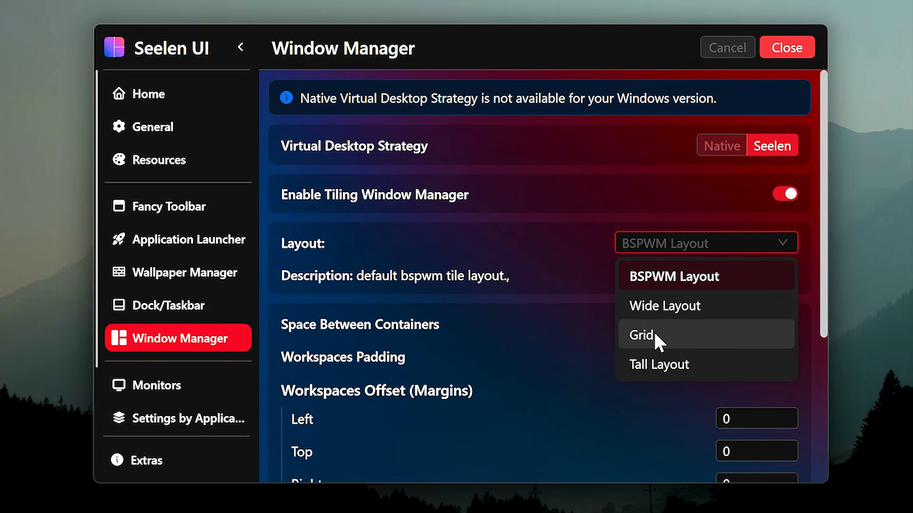
{"action": "left_click", "coordinate": [680, 335]}
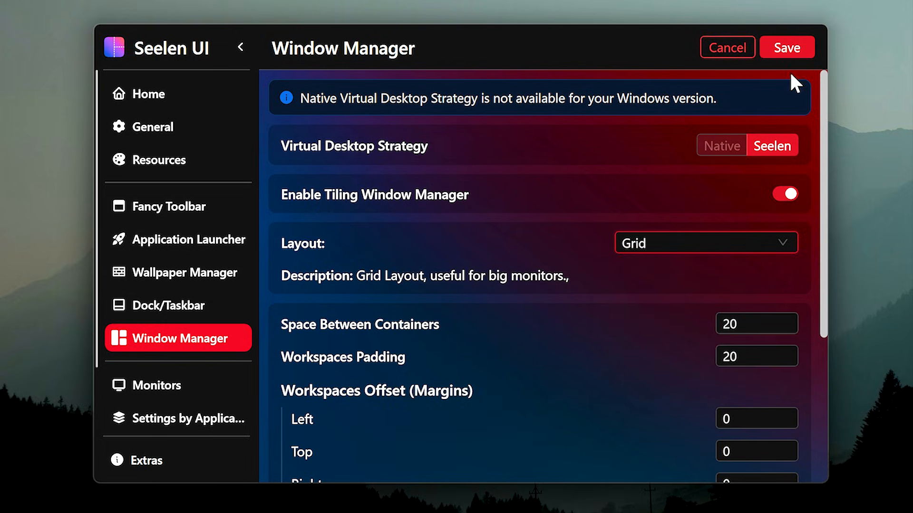
{"action": "left_click", "coordinate": [798, 49]}
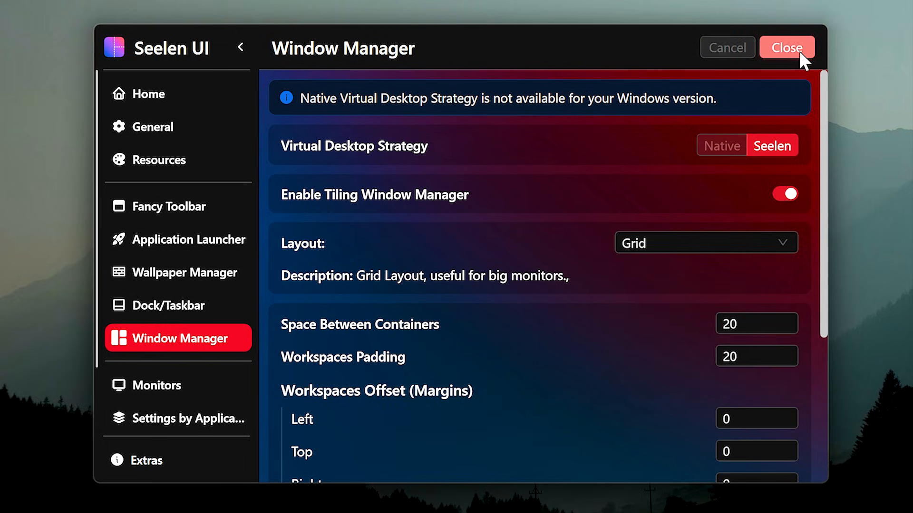
- Open File Explorer, the terminal and a second File Explorer window to try out the grid tiling
{"action": "key", "text": "super+e"}
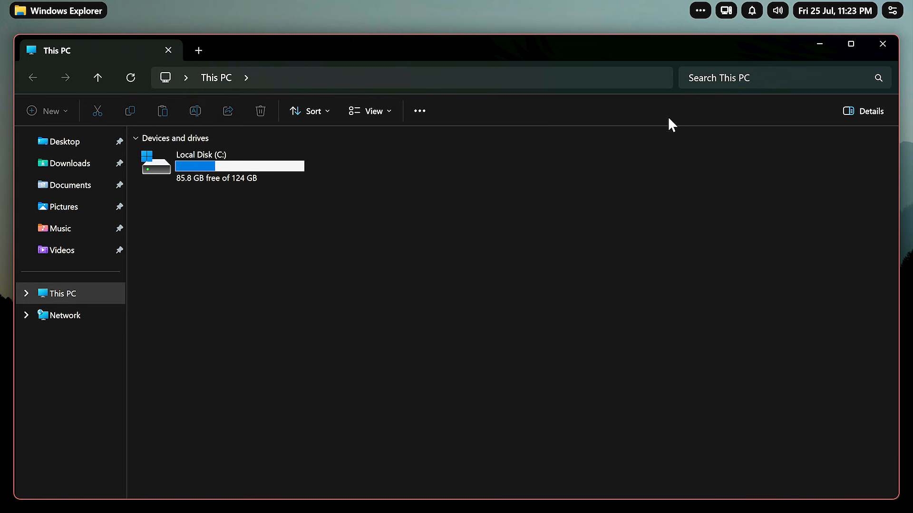
{"action": "key", "text": "super+2"}
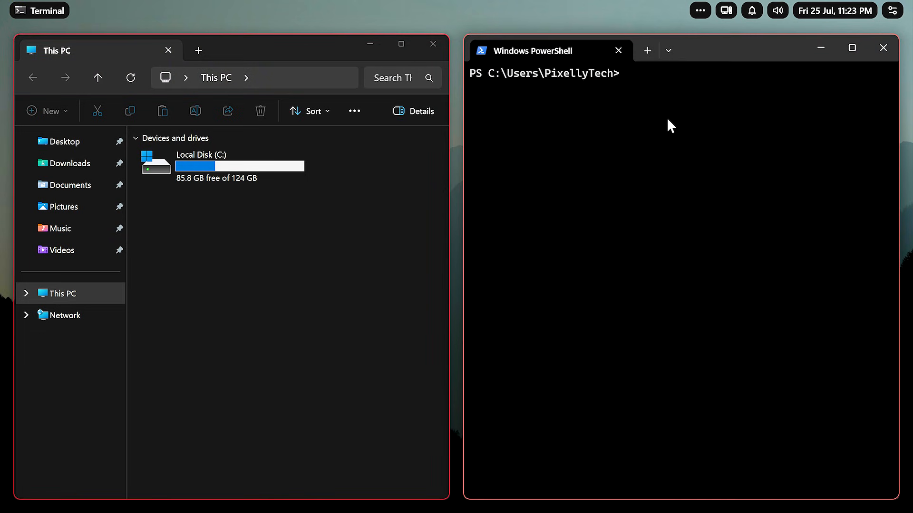
{"action": "key", "text": "super+e"}
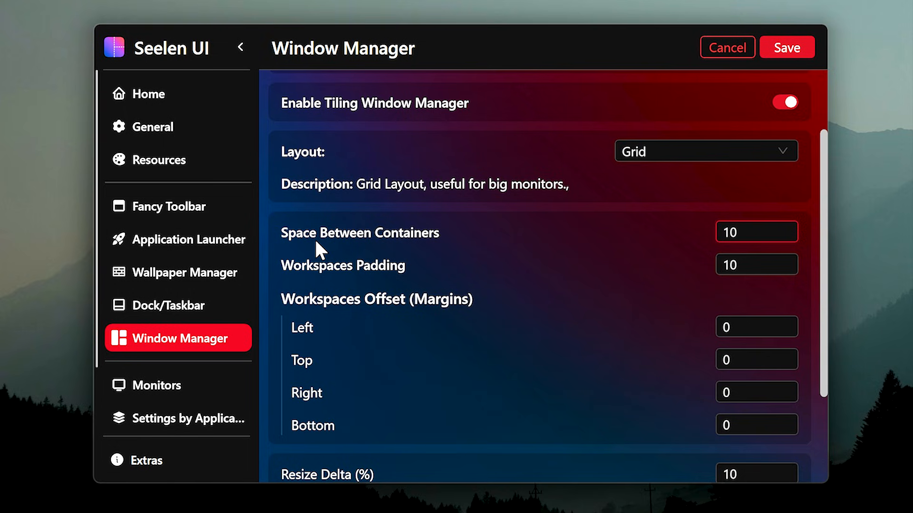
- Set both Space Between Containers and Workspaces Padding to 20 and save the Window Manager settings
{"action": "key", "text": "ctrl+a"}
{"action": "type", "text": "20"}
{"action": "left_click", "coordinate": [752, 261]}
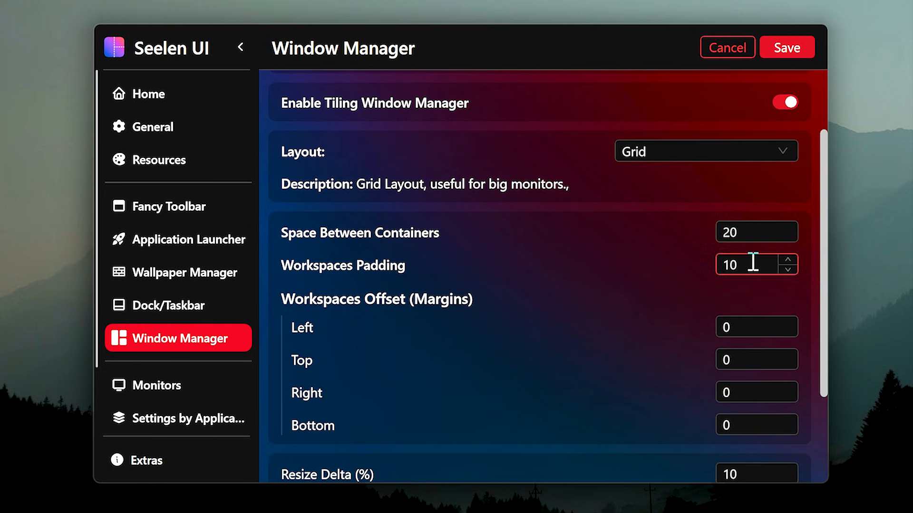
{"action": "key", "text": "ctrl+a"}
{"action": "type", "text": "20"}
{"action": "left_click", "coordinate": [787, 48]}
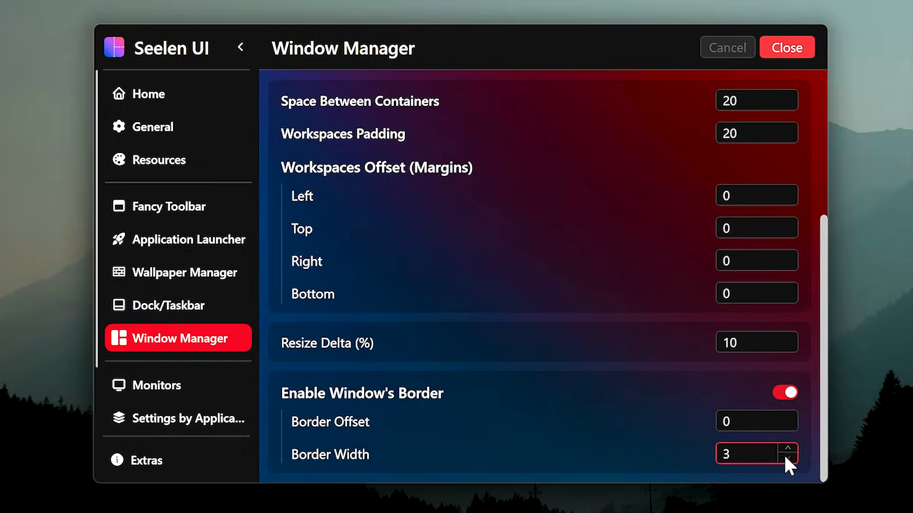
- Set the window's Border Width to 1 and save the change
{"action": "left_click", "coordinate": [787, 458]}
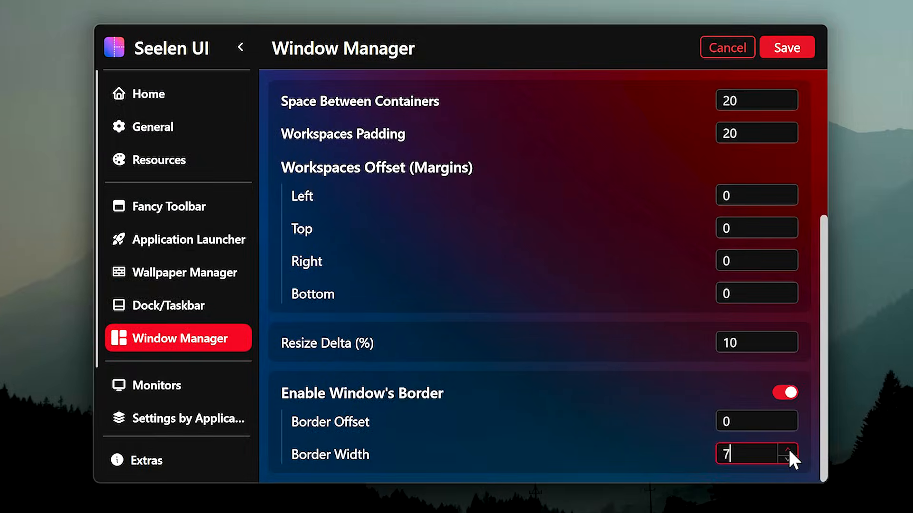
{"action": "left_click", "coordinate": [787, 458]}
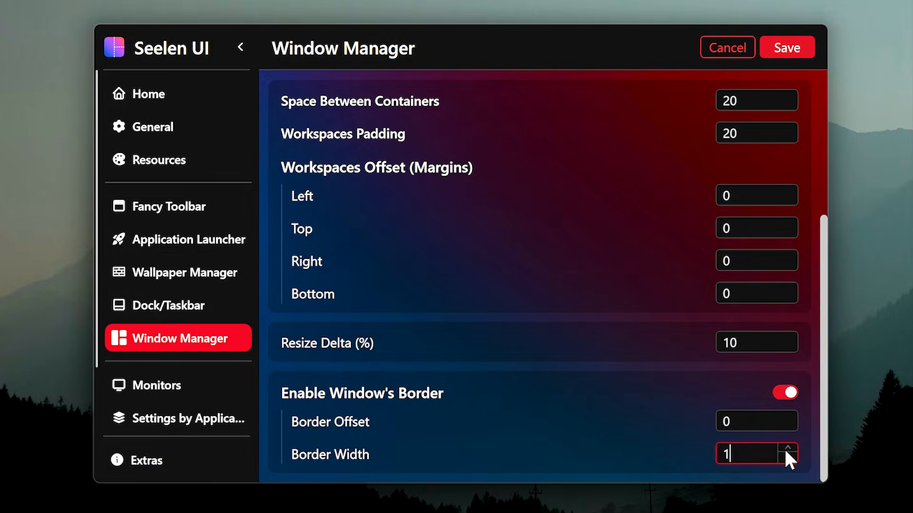
{"action": "left_click", "coordinate": [795, 48]}
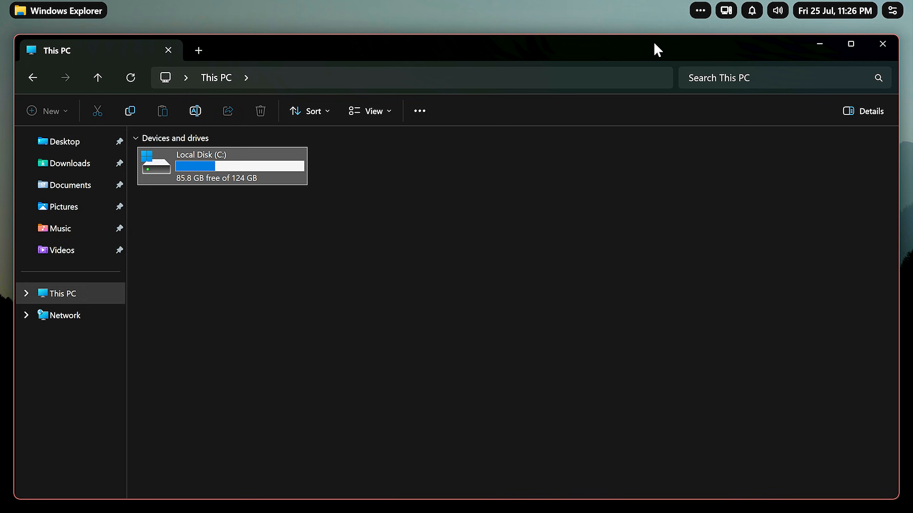
- Switch back to the previous virtual desktop
{"action": "key", "text": "ctrl+super+Left"}
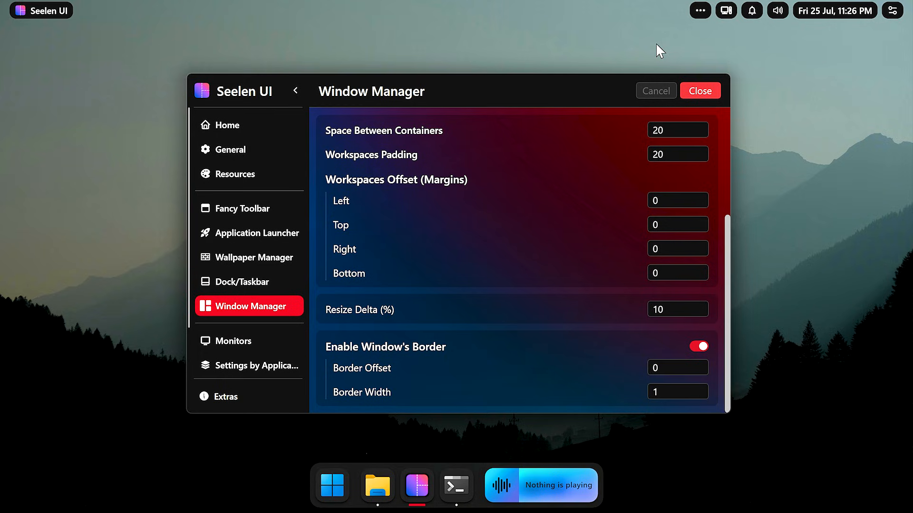
{"action": "right_click", "coordinate": [510, 3]}
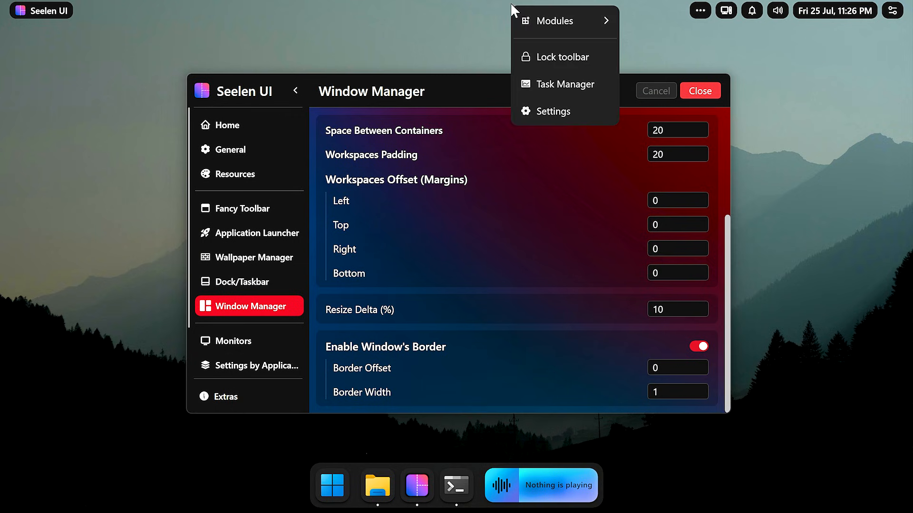
{"action": "mouse_move", "coordinate": [553, 19]}
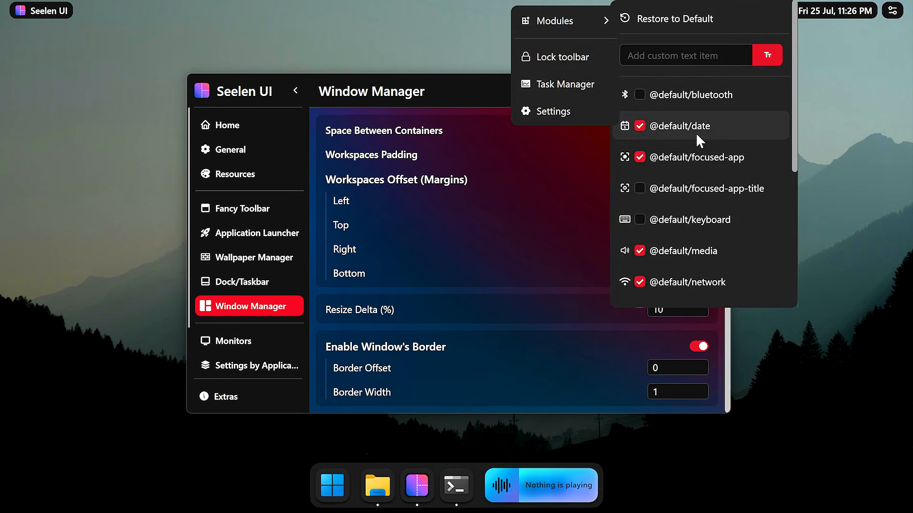
{"action": "scroll", "coordinate": [695, 132], "scroll_direction": "down", "scroll_amount": 5}
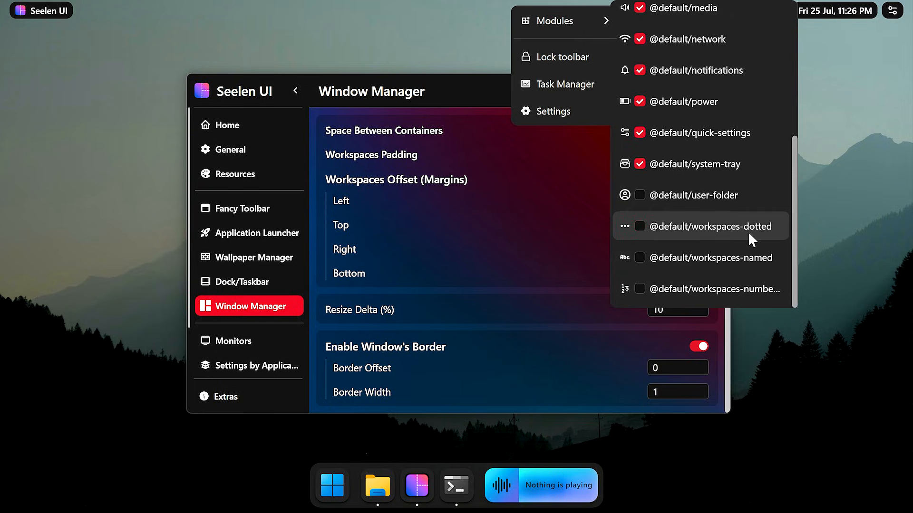
{"action": "left_click", "coordinate": [640, 227]}
{"action": "left_click", "coordinate": [811, 143]}
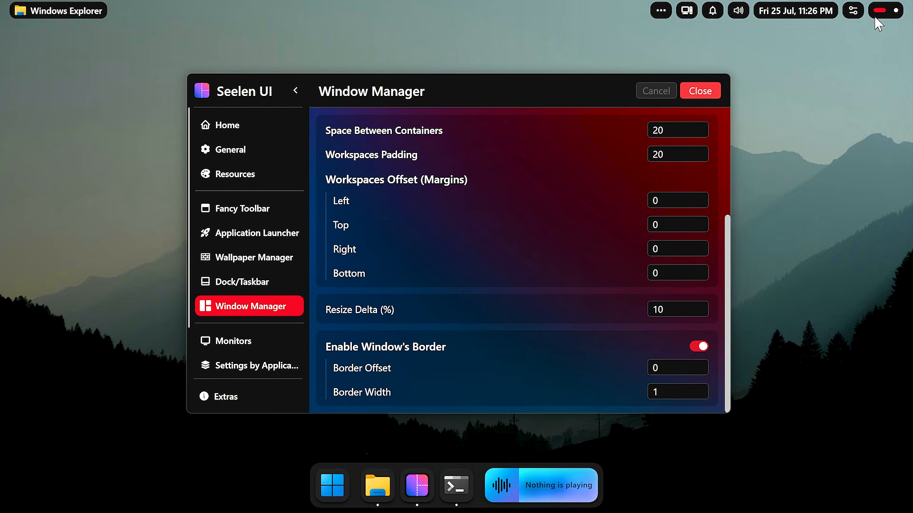
{"action": "left_click_drag", "start_coordinate": [879, 11], "coordinate": [451, 13]}
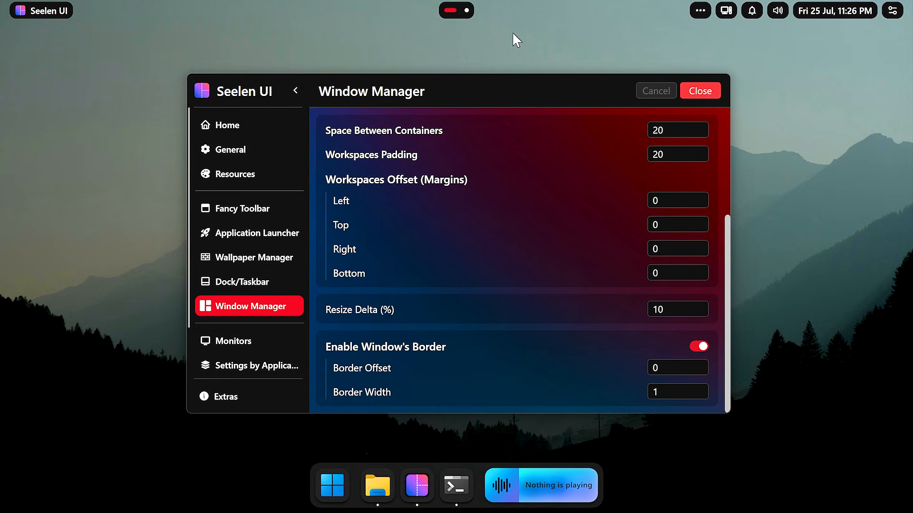
- Switch through workspaces 2 to 9 one after another
{"action": "key", "text": "alt+2"}
{"action": "key", "text": "alt+3"}
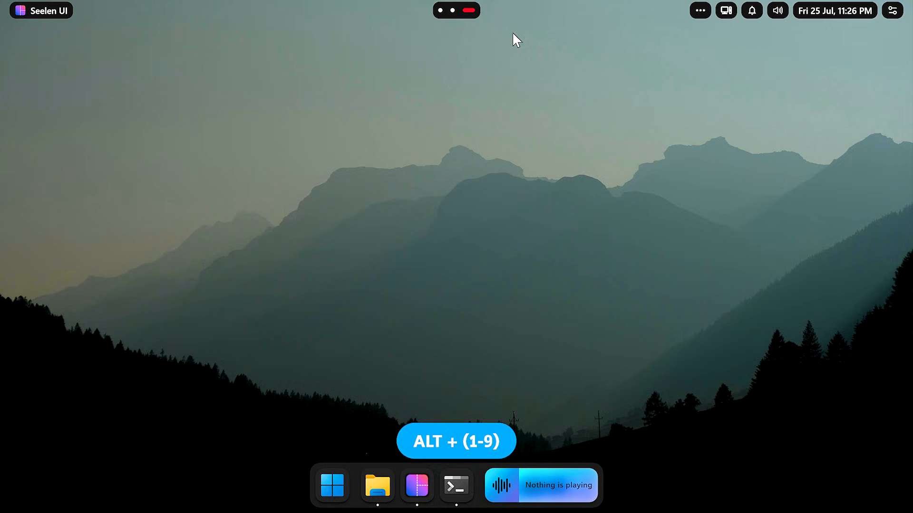
{"action": "key", "text": "alt+4"}
{"action": "key", "text": "alt+5"}
{"action": "key", "text": "alt+6"}
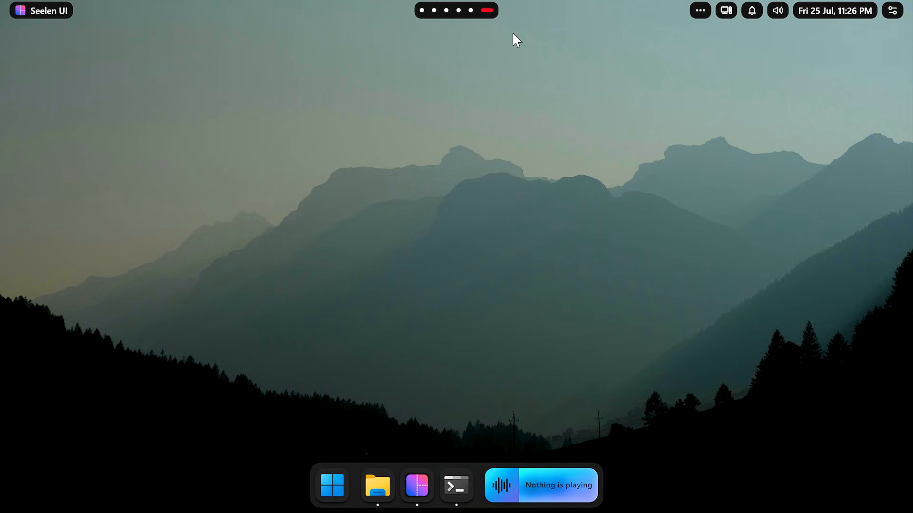
{"action": "key", "text": "alt+7"}
{"action": "key", "text": "alt+8"}
{"action": "key", "text": "alt+9"}
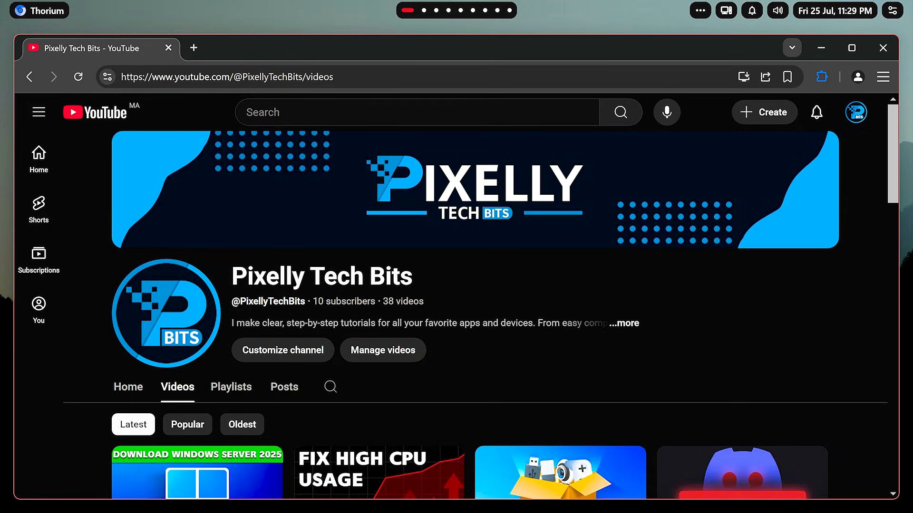
- Visit workspaces 2 and 3, return to workspace 2 and send its active window to workspace 1
{"action": "key", "text": "alt+2"}
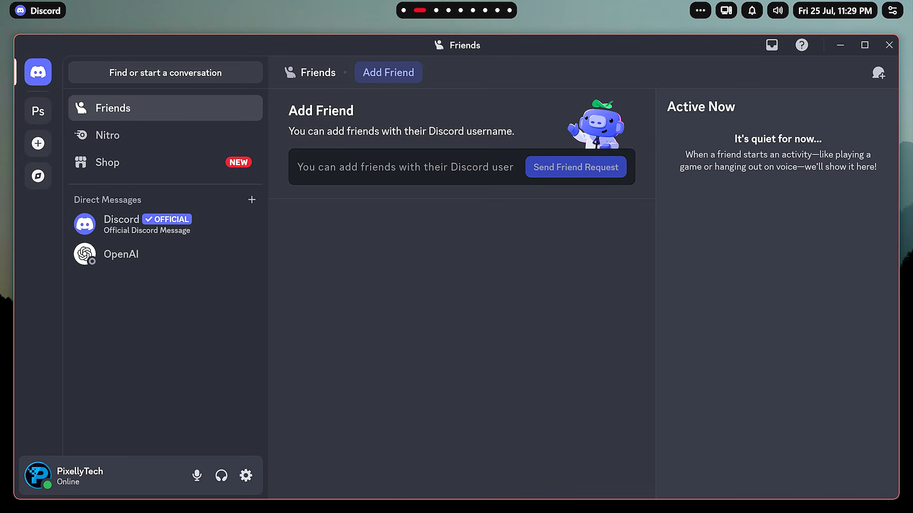
{"action": "key", "text": "alt+3"}
{"action": "key", "text": "alt+2"}
{"action": "key", "text": "super+shift+1"}
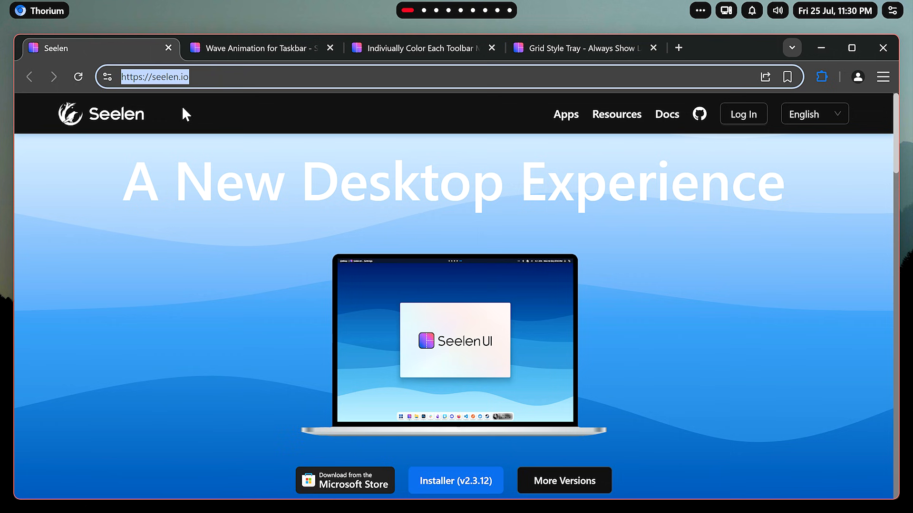
- Open the Resources page of the Seelen website and browse its Popular Resources, Staff Picks and New Arrivals
{"action": "left_click", "coordinate": [627, 125]}
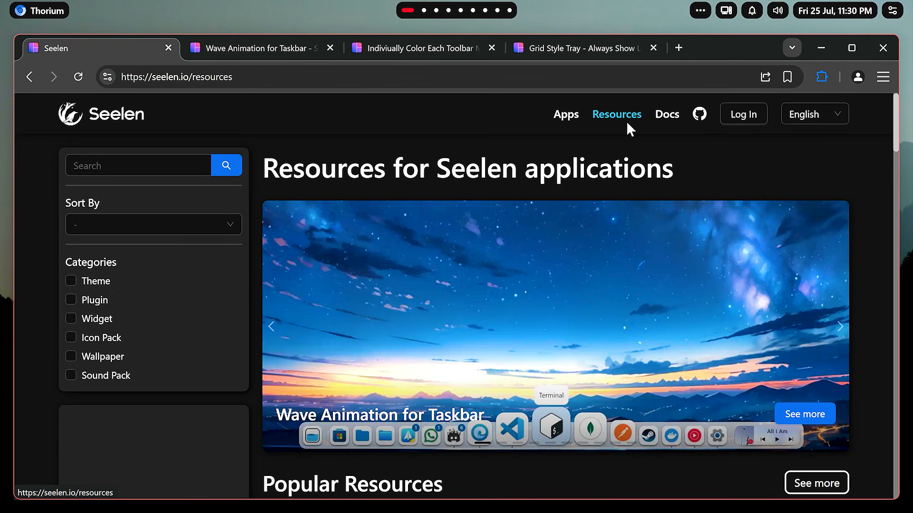
{"action": "scroll", "coordinate": [877, 166], "scroll_direction": "down", "scroll_amount": 12}
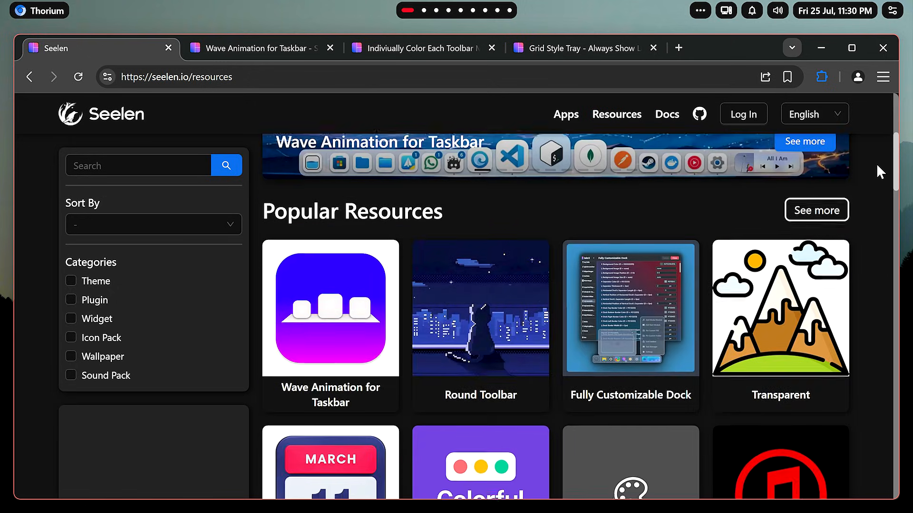
{"action": "scroll", "coordinate": [878, 166], "scroll_direction": "down", "scroll_amount": 15}
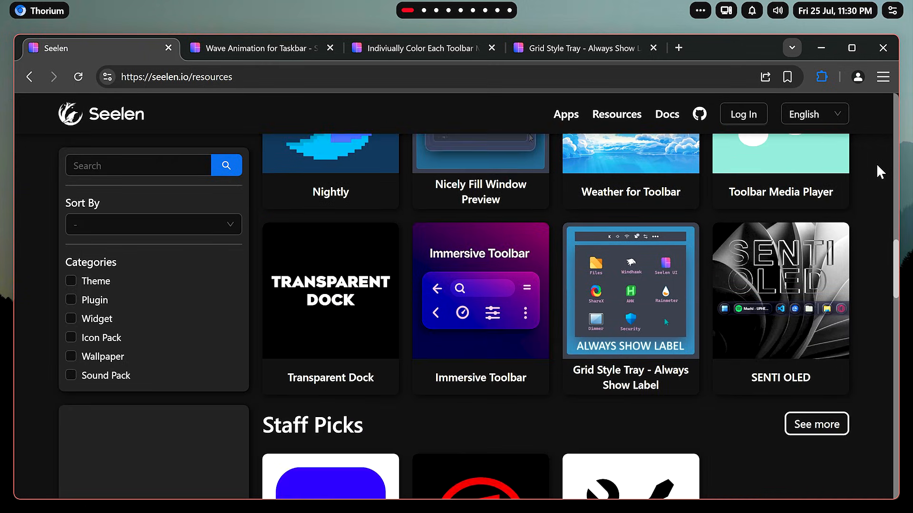
{"action": "scroll", "coordinate": [877, 165], "scroll_direction": "down", "scroll_amount": 15}
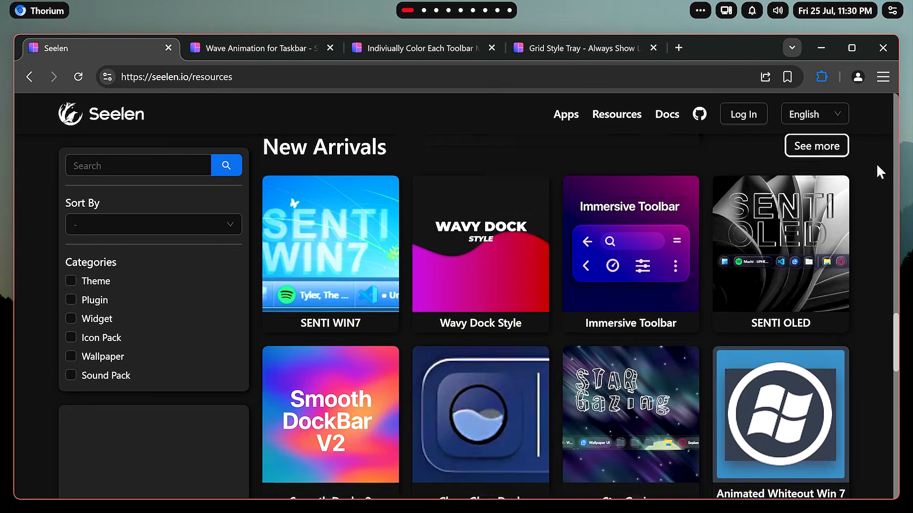
- Download the Wave Animation for Taskbar resource from its Seelen website page into Seelen UI and enable it
{"action": "scroll", "coordinate": [878, 166], "scroll_direction": "down", "scroll_amount": 7}
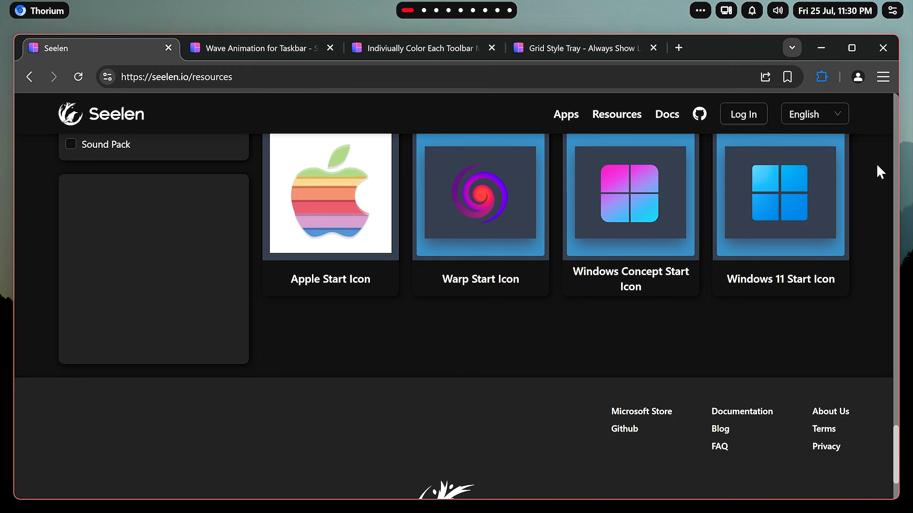
{"action": "left_click", "coordinate": [283, 47]}
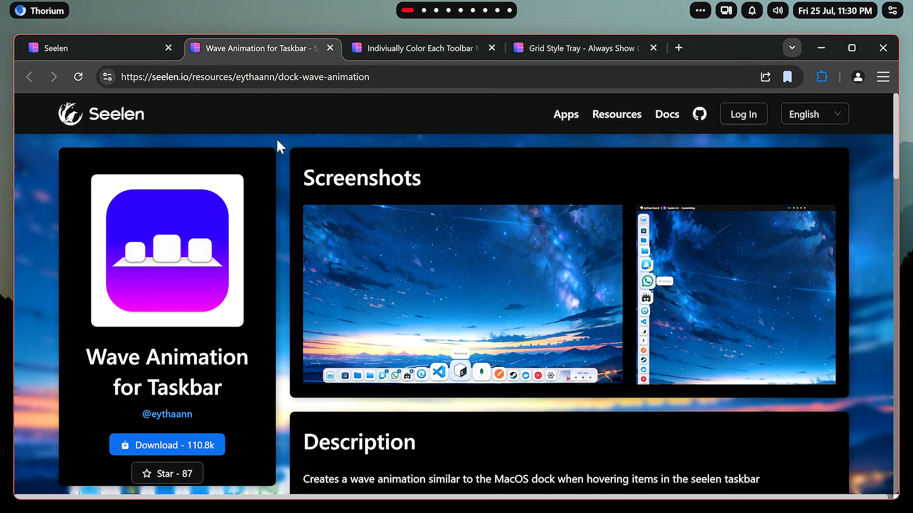
{"action": "scroll", "coordinate": [277, 142], "scroll_direction": "down", "scroll_amount": 3}
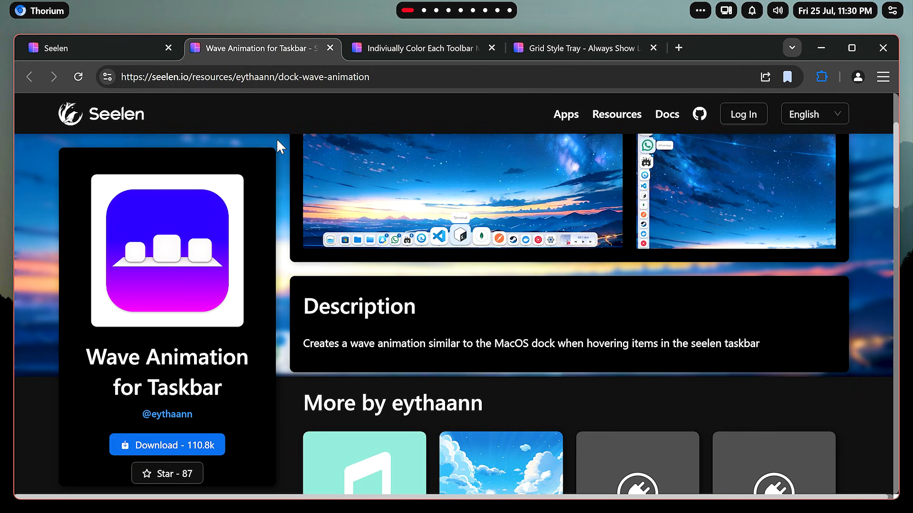
{"action": "left_click", "coordinate": [153, 447]}
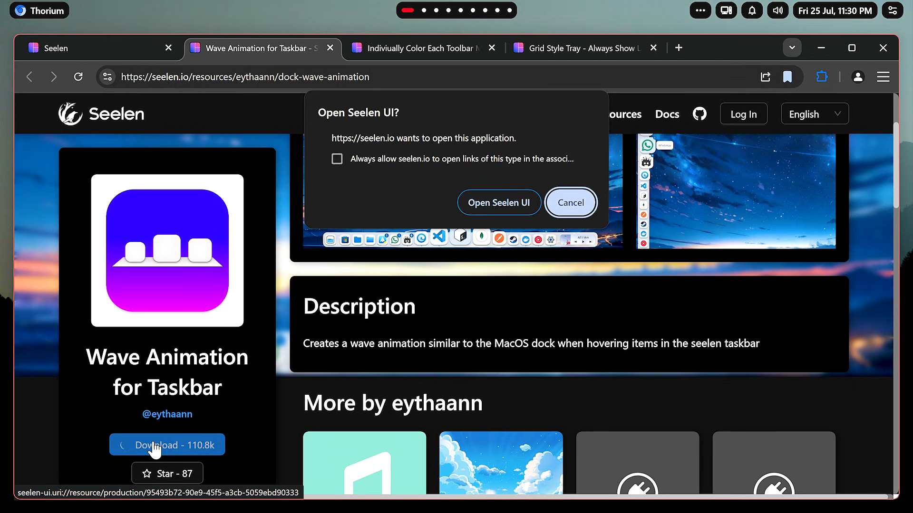
{"action": "left_click", "coordinate": [502, 209]}
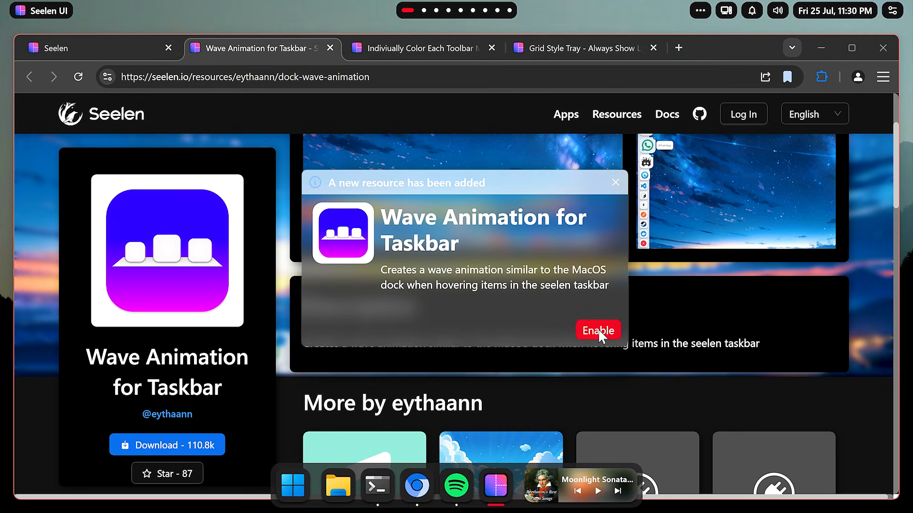
{"action": "left_click", "coordinate": [598, 329]}
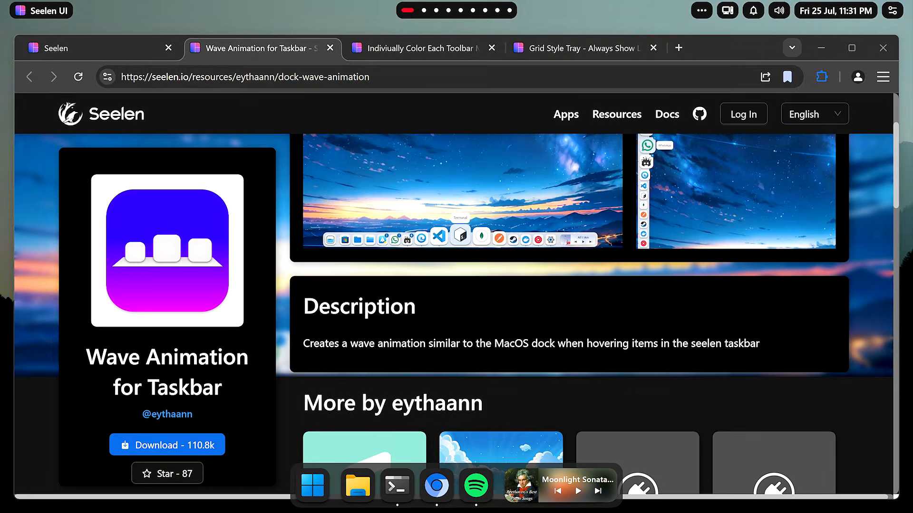
{"action": "left_click", "coordinate": [664, 403]}
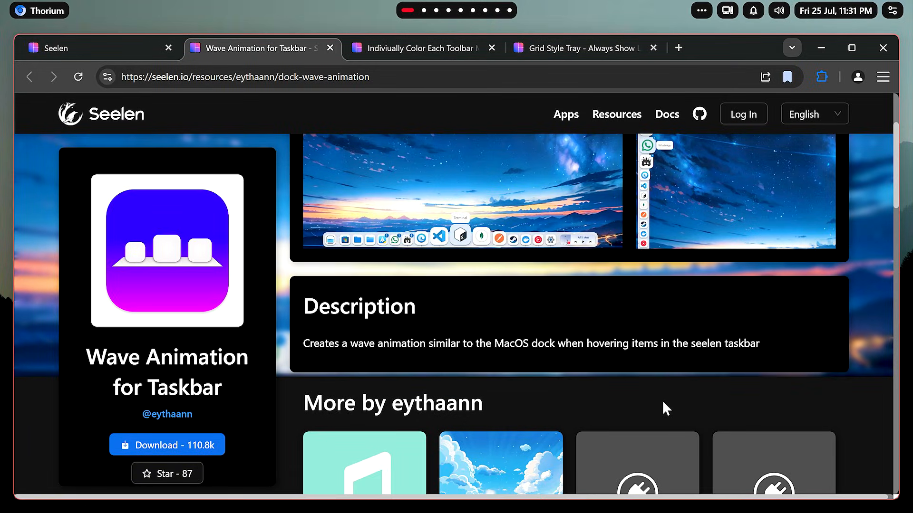
- View the resource page for individually coloring each toolbar item, and open the toolbar's system tray list
{"action": "left_click", "coordinate": [440, 51]}
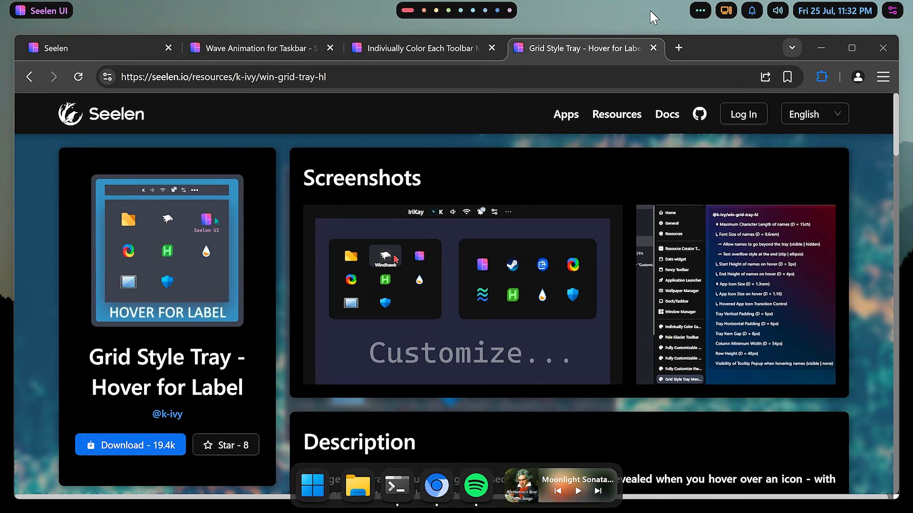
{"action": "left_click", "coordinate": [700, 10]}
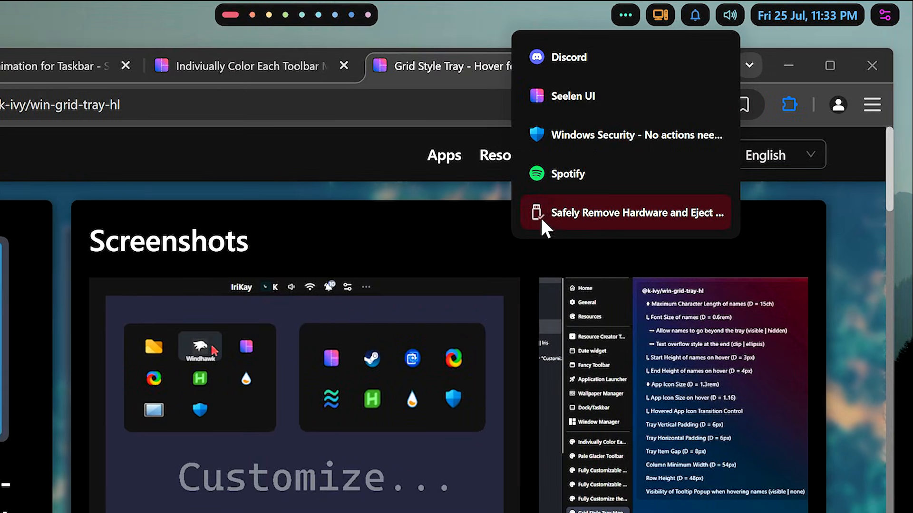